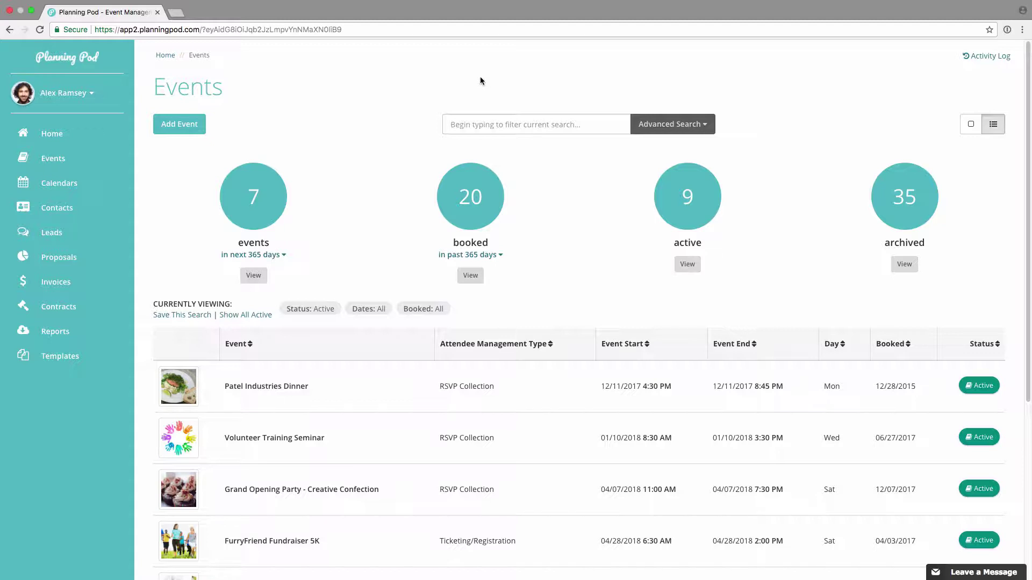
Step: Open the Attendee List for the Grand Opening Party - Creative Confection event
{"action": "scroll", "coordinate": [443, 335], "scroll_direction": "down", "scroll_amount": 3}
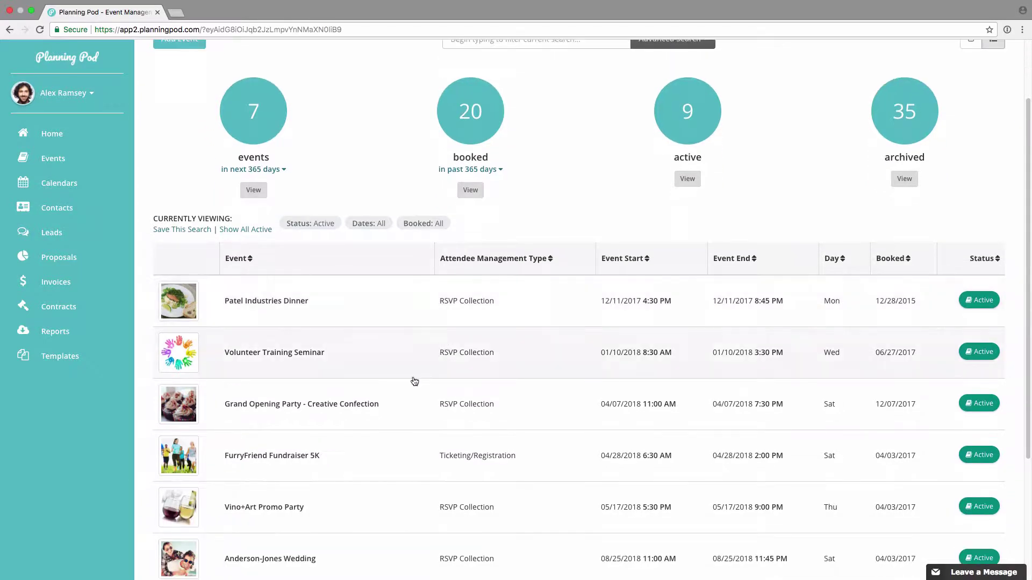
{"action": "left_click", "coordinate": [319, 405]}
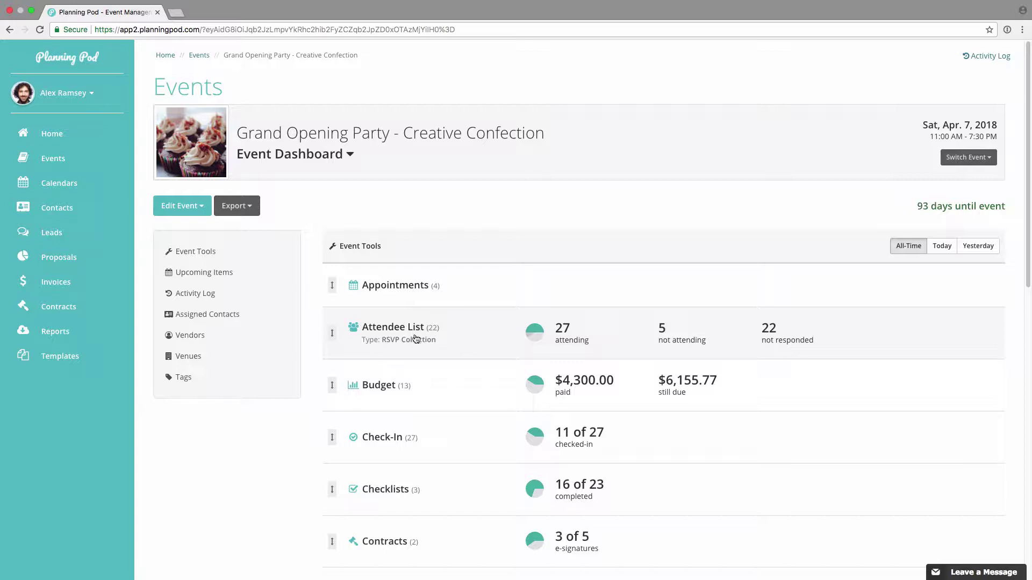
{"action": "left_click", "coordinate": [433, 332]}
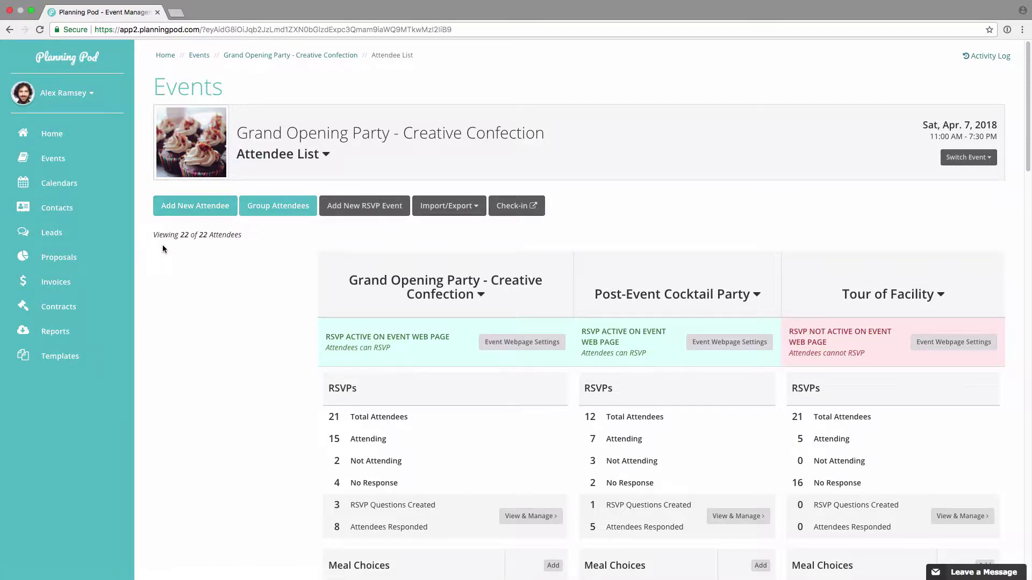
{"action": "left_click", "coordinate": [204, 206]}
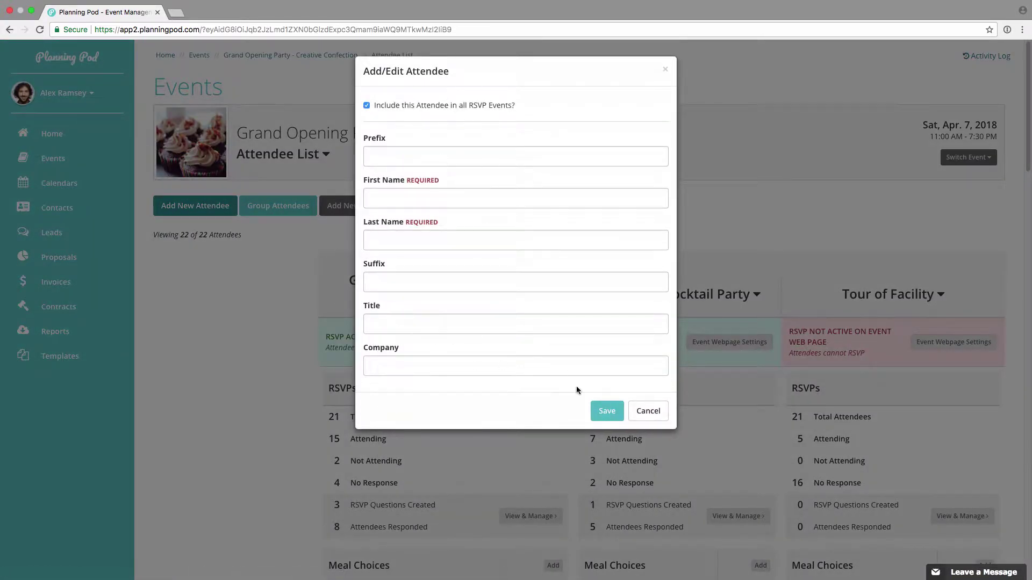
{"action": "left_click", "coordinate": [648, 411]}
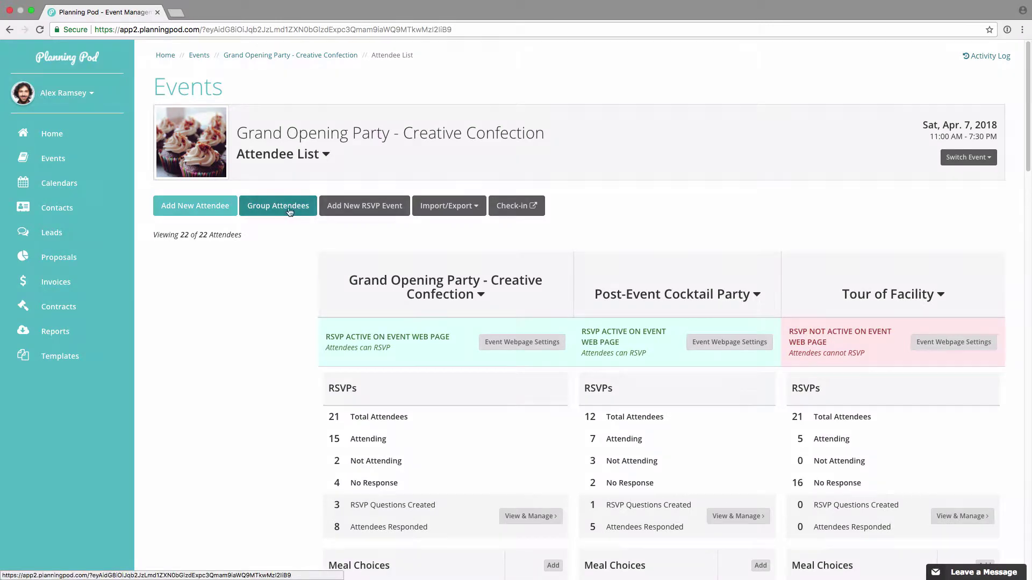
{"action": "left_click", "coordinate": [288, 210]}
{"action": "left_click", "coordinate": [437, 118]}
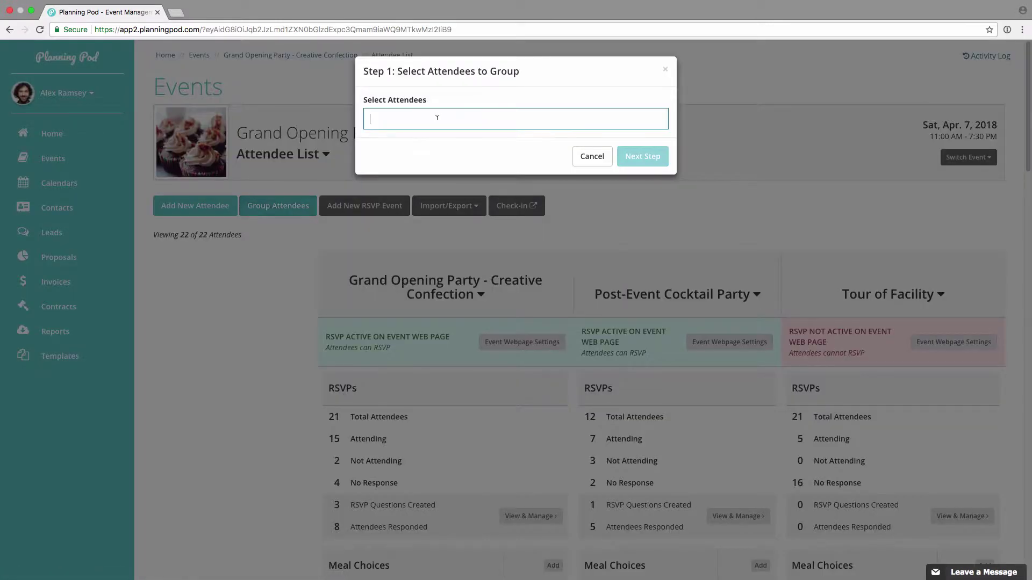
{"action": "type", "text": "ca"}
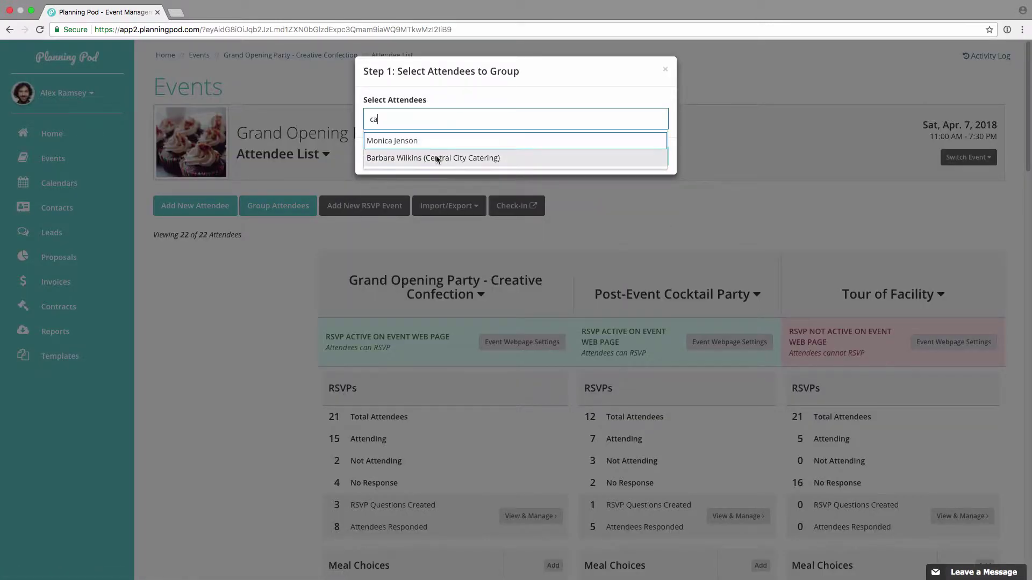
{"action": "left_click", "coordinate": [438, 158]}
{"action": "type", "text": "b"}
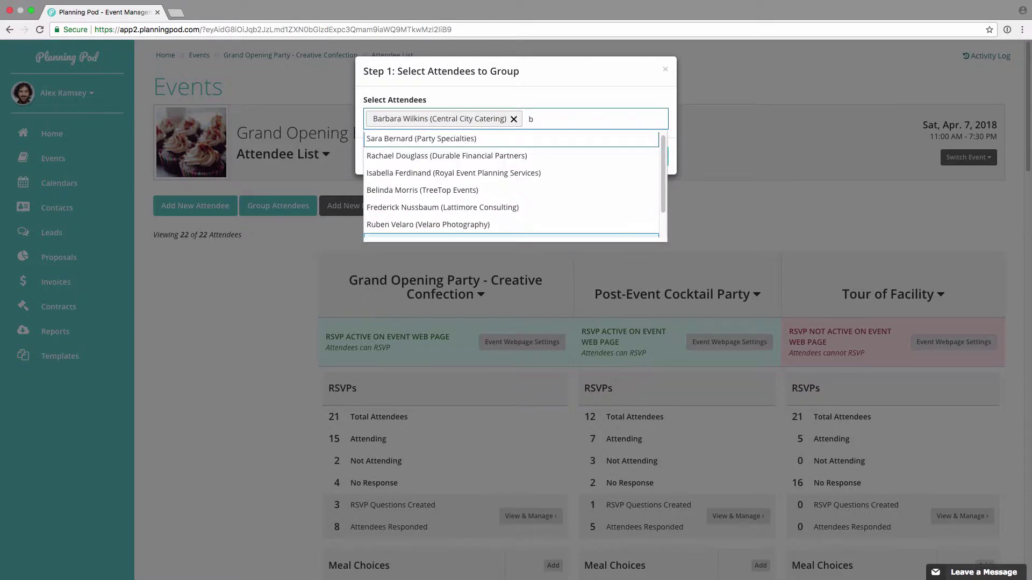
{"action": "left_click", "coordinate": [445, 185]}
{"action": "left_click", "coordinate": [640, 177]}
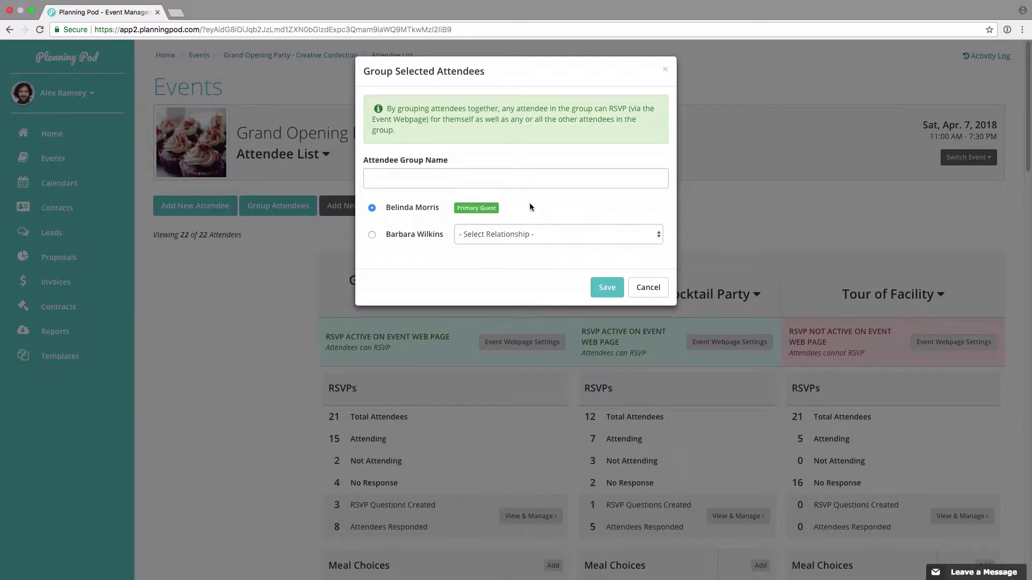
{"action": "left_click", "coordinate": [646, 289]}
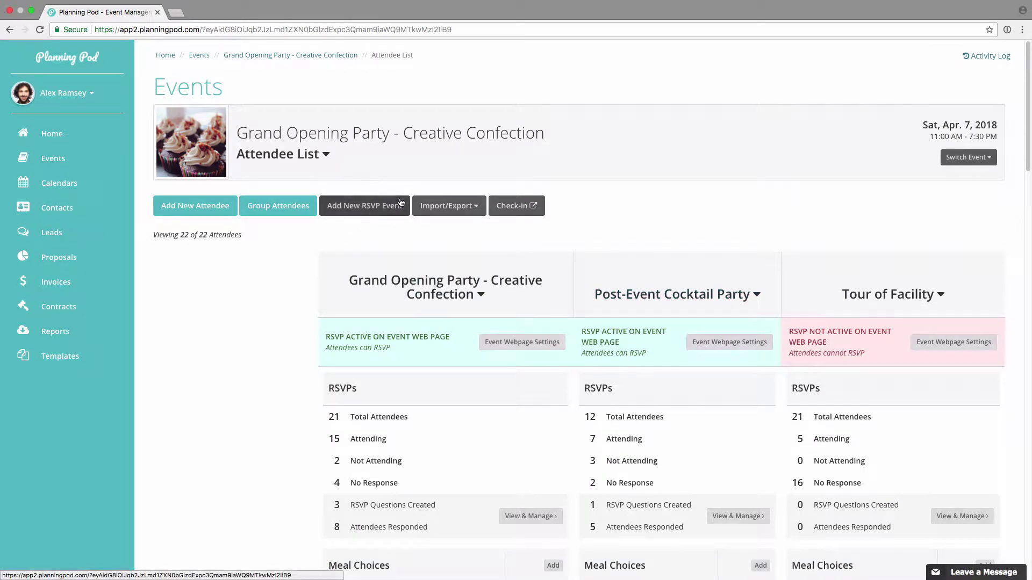
Step: Add an RSVP event named 'Pre-Event Board of Directors Meeting' that includes all 22 attendees
{"action": "left_click", "coordinate": [366, 201]}
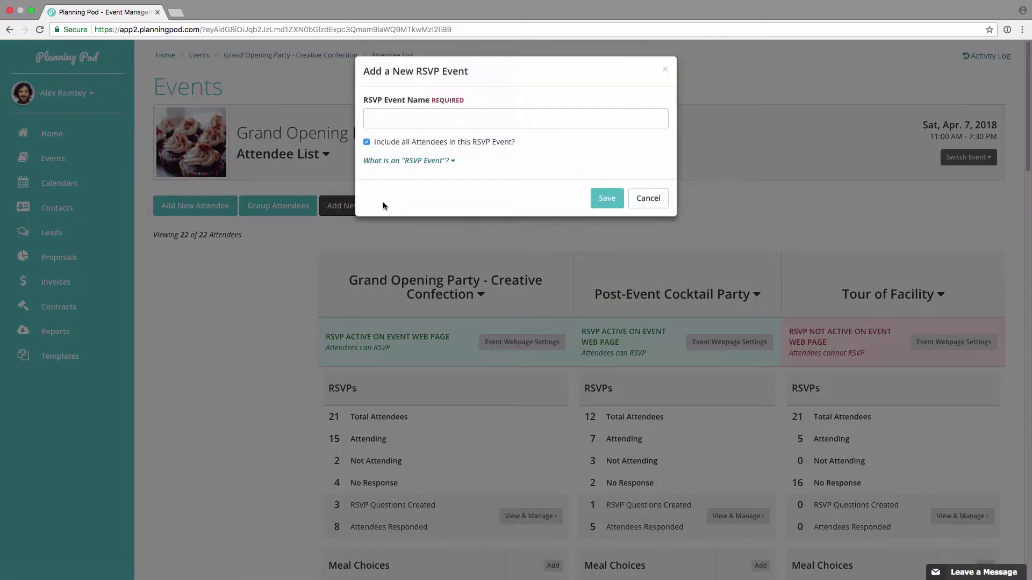
{"action": "left_click", "coordinate": [401, 161]}
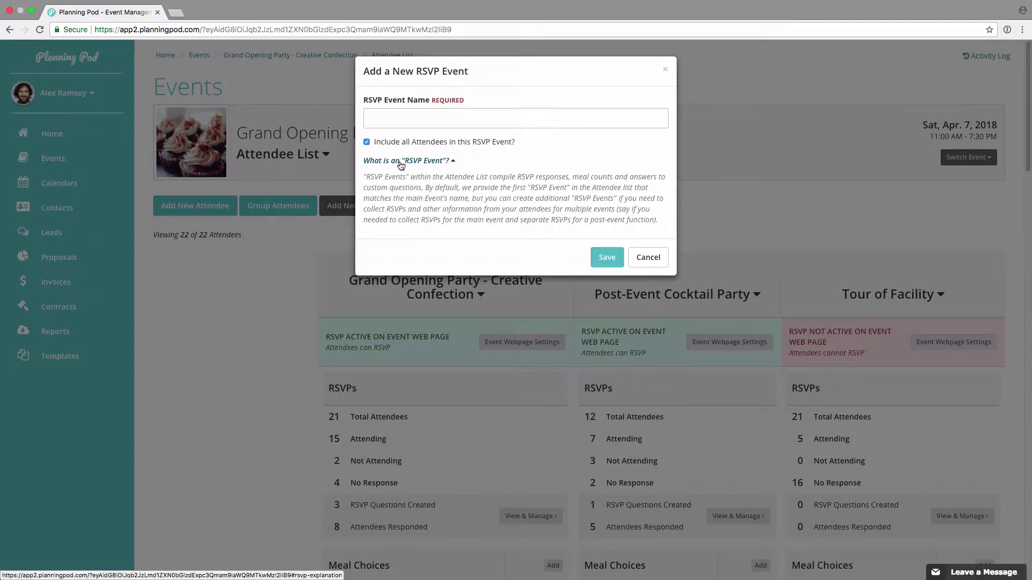
{"action": "left_click", "coordinate": [412, 118]}
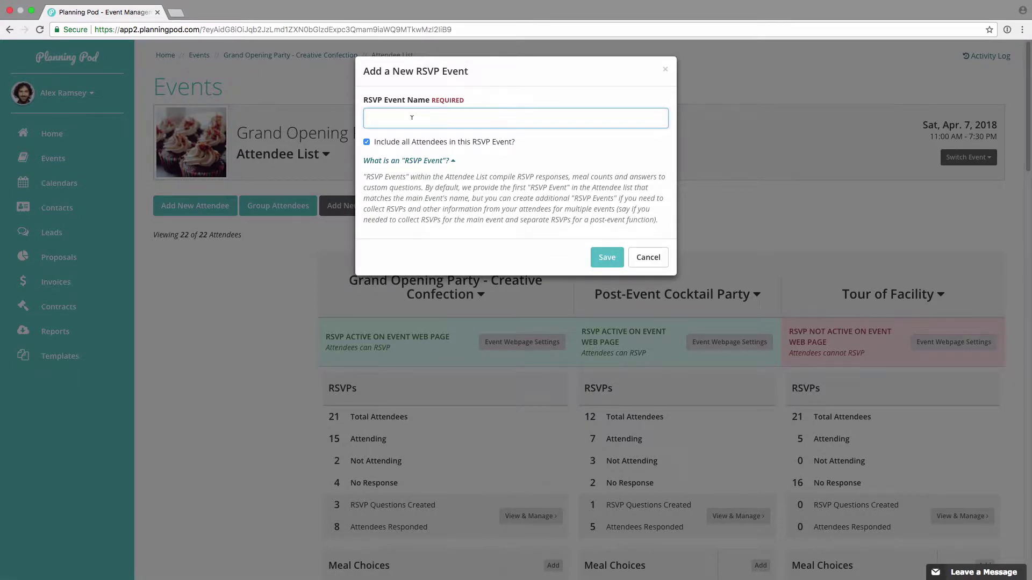
{"action": "type", "text": "Pre-Event Board of Directors Meeting"}
{"action": "left_click", "coordinate": [613, 257]}
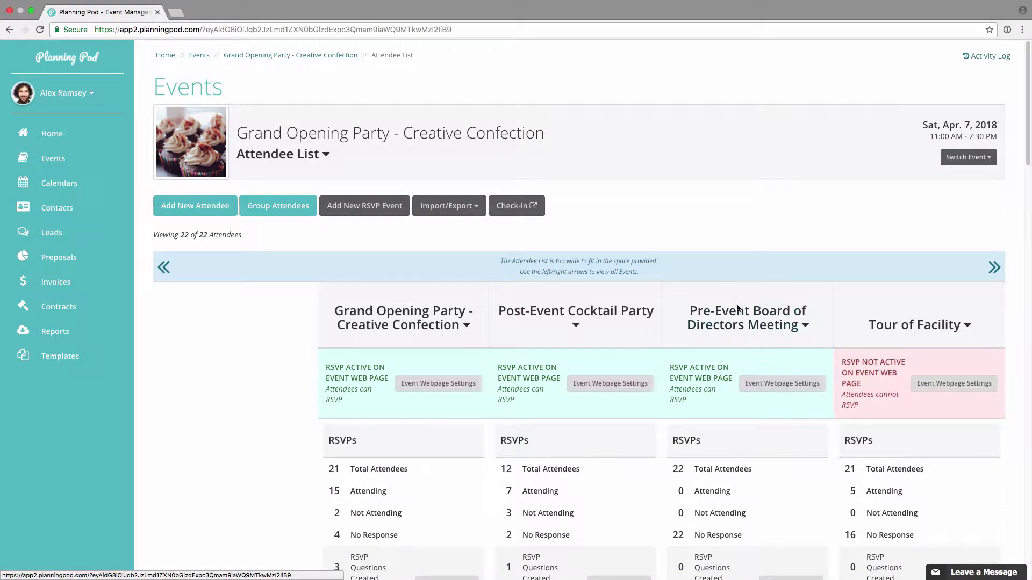
Step: Delete the Pre-Event Board of Directors Meeting RSVP event, leaving three RSVP events
{"action": "scroll", "coordinate": [780, 336], "scroll_direction": "down", "scroll_amount": 1}
{"action": "scroll", "coordinate": [744, 467], "scroll_direction": "down", "scroll_amount": 2}
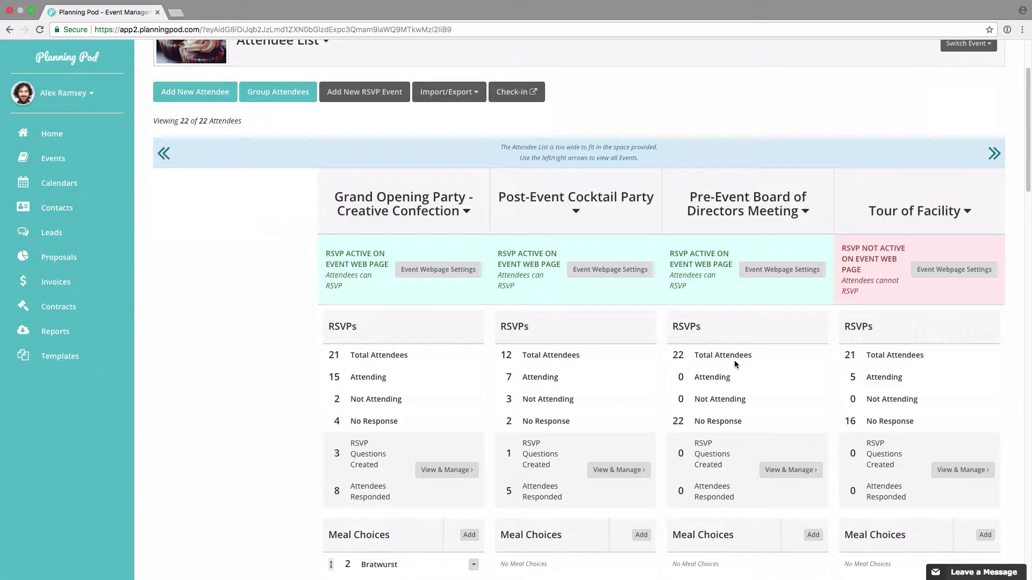
{"action": "scroll", "coordinate": [734, 360], "scroll_direction": "up", "scroll_amount": 1}
{"action": "left_click", "coordinate": [773, 231]}
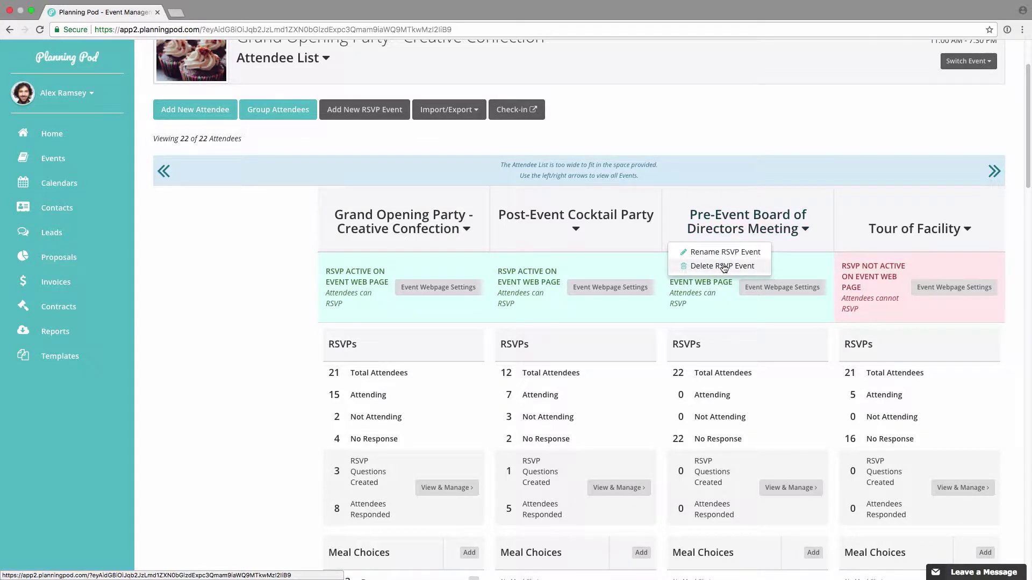
{"action": "left_click", "coordinate": [724, 267]}
{"action": "left_click", "coordinate": [639, 148]}
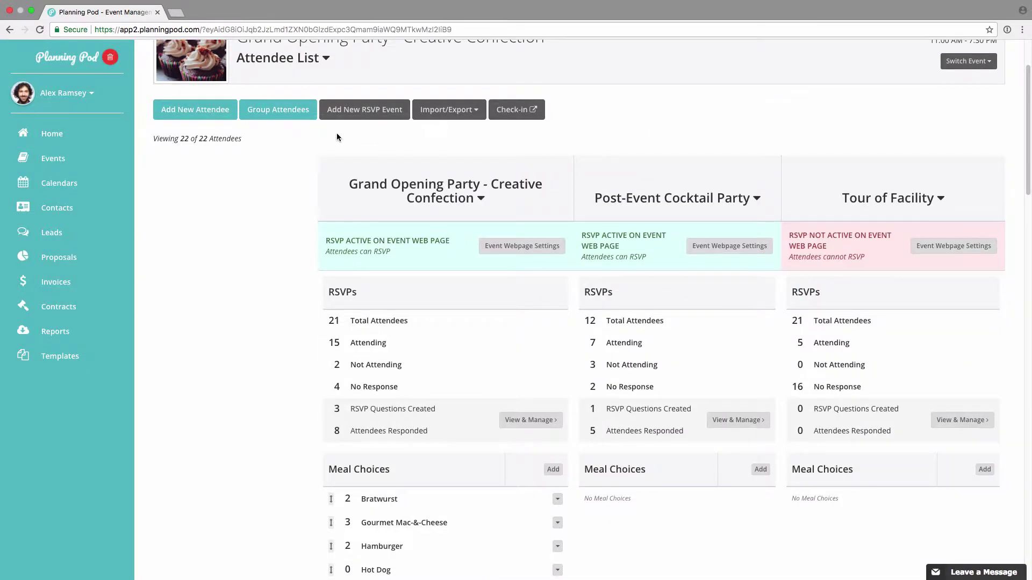
{"action": "scroll", "coordinate": [336, 137], "scroll_direction": "up", "scroll_amount": 3}
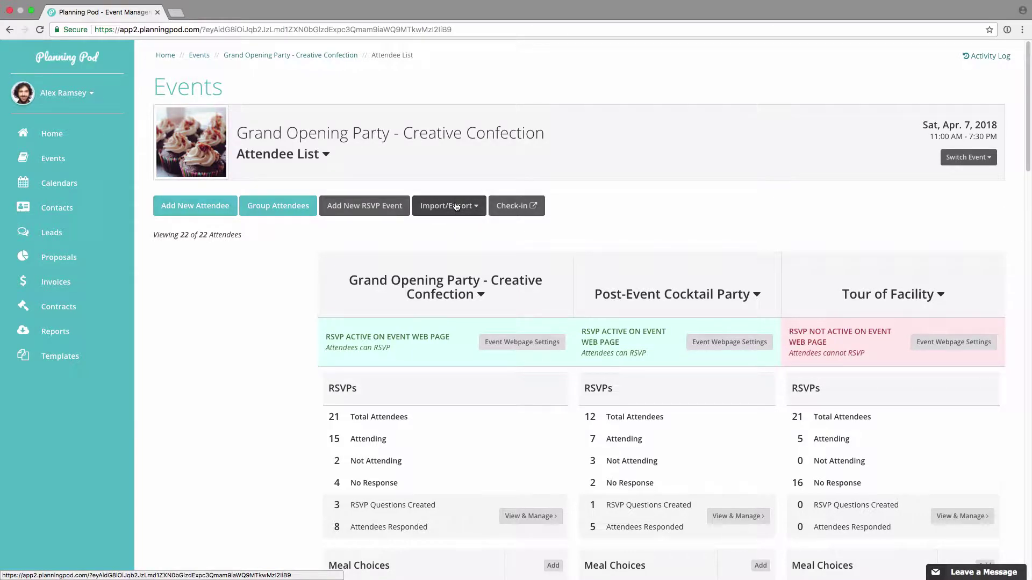
{"action": "left_click", "coordinate": [456, 207]}
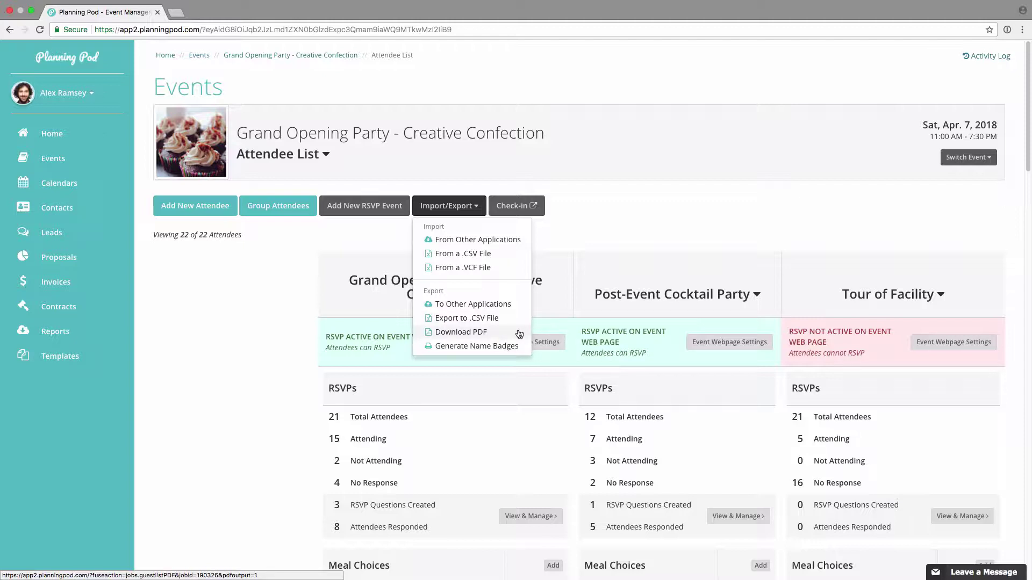
{"action": "left_click", "coordinate": [516, 346]}
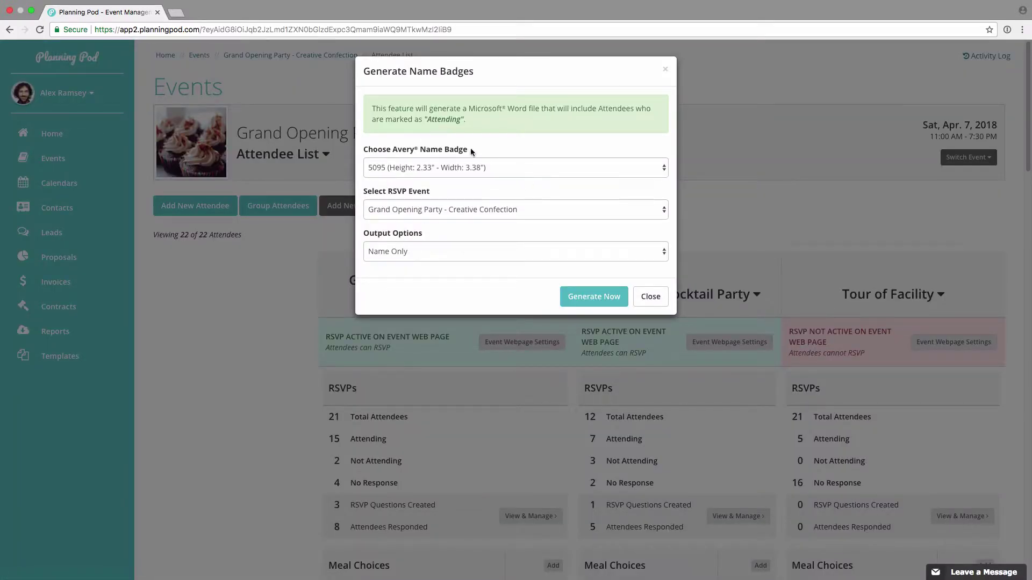
{"action": "left_click", "coordinate": [659, 302]}
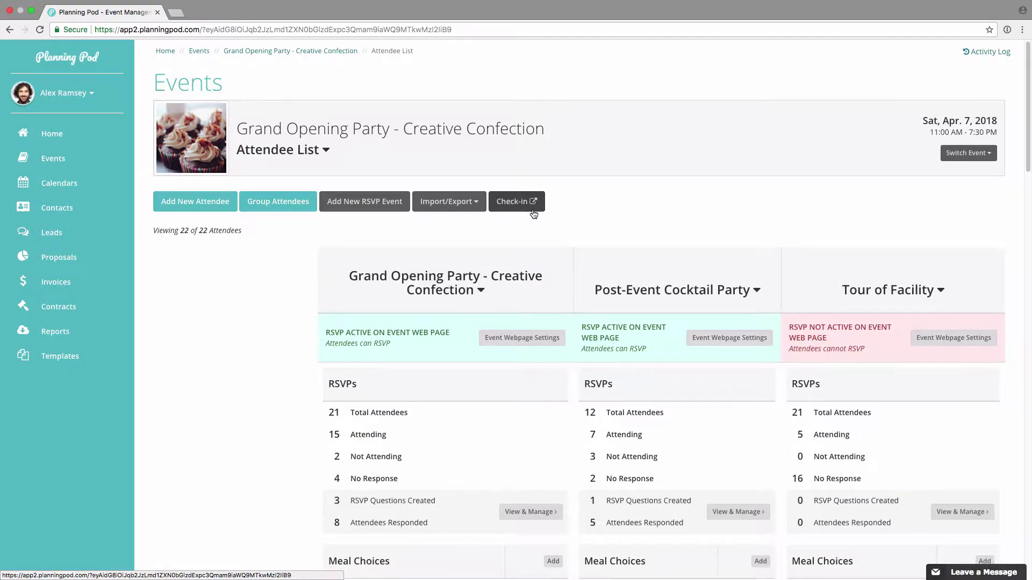
{"action": "scroll", "coordinate": [532, 212], "scroll_direction": "down", "scroll_amount": 3}
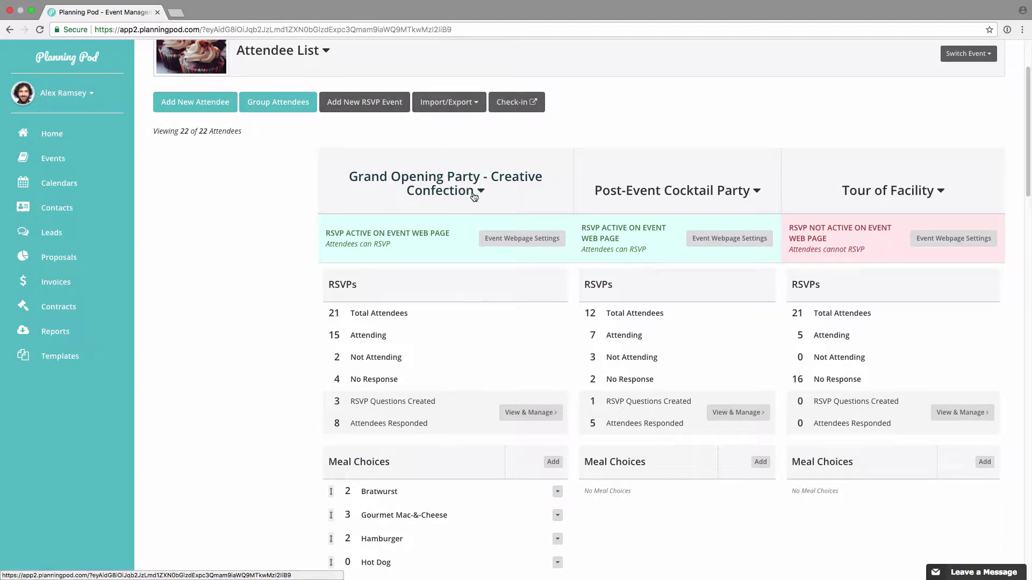
{"action": "scroll", "coordinate": [433, 196], "scroll_direction": "up", "scroll_amount": 3}
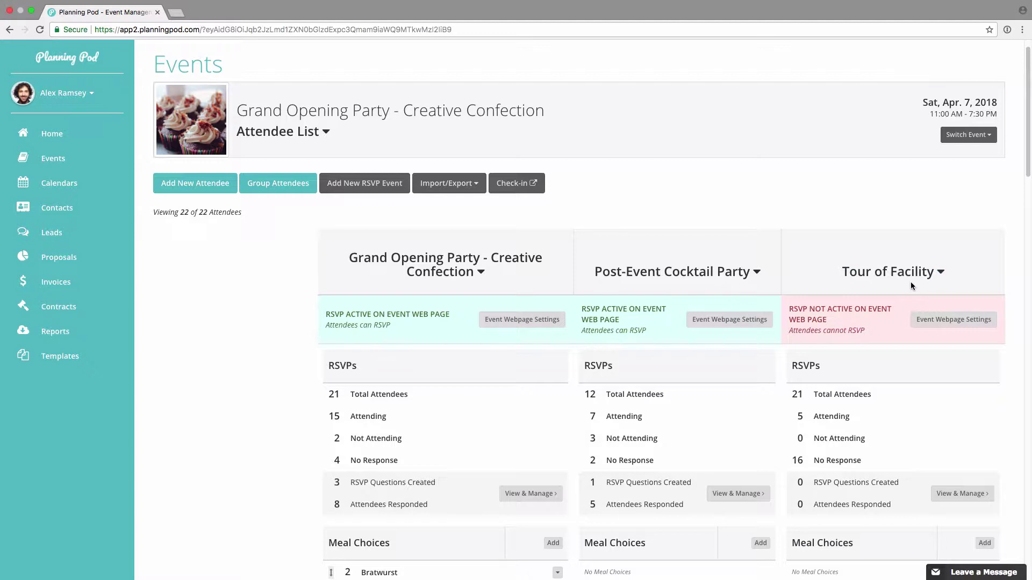
{"action": "scroll", "coordinate": [279, 285], "scroll_direction": "down", "scroll_amount": 1}
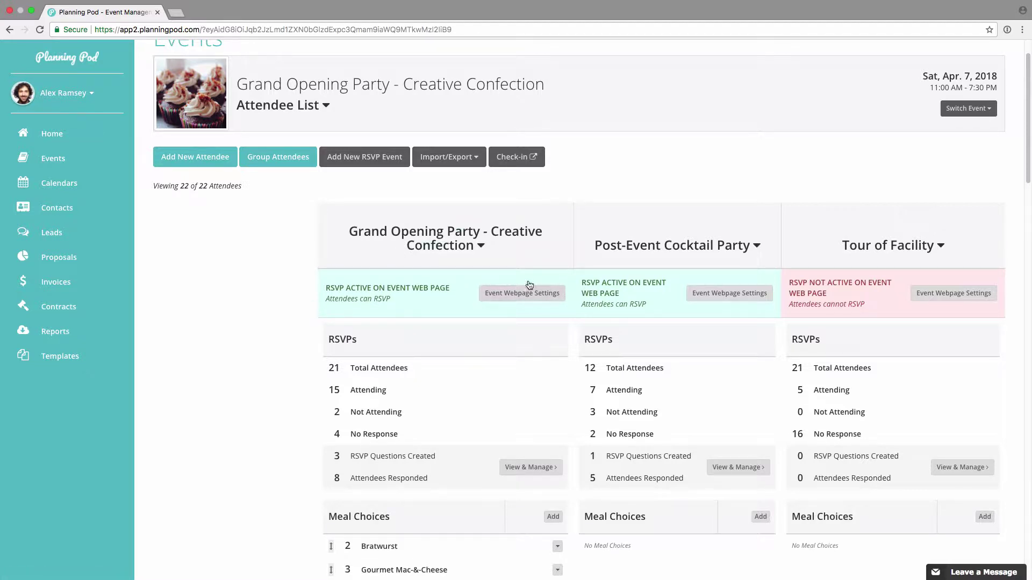
{"action": "left_click", "coordinate": [519, 298]}
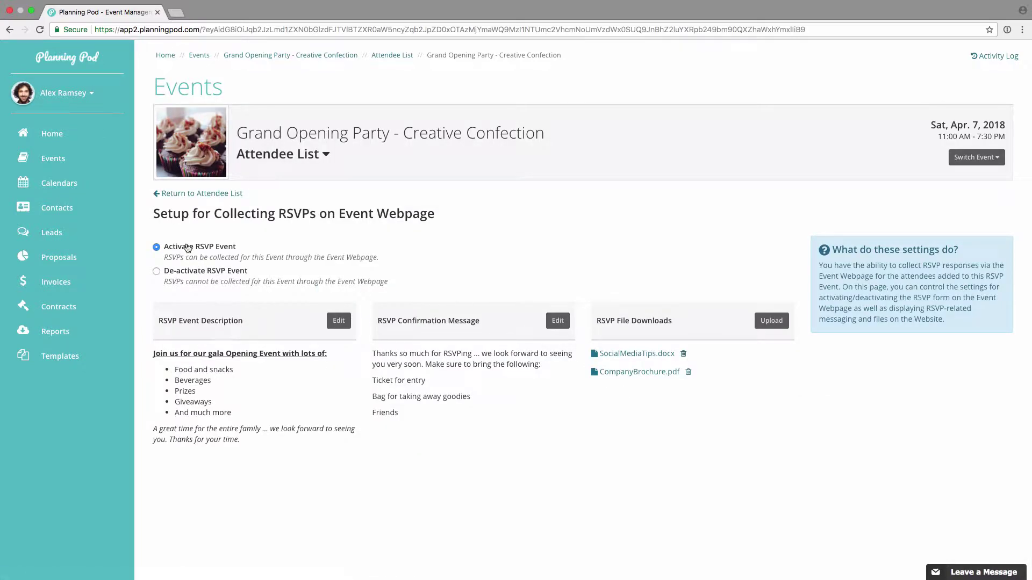
Step: Deactivate and then reactivate RSVP collection on the event webpage, then return to the attendee list
{"action": "left_click", "coordinate": [156, 271]}
{"action": "left_click", "coordinate": [157, 247]}
{"action": "left_click", "coordinate": [222, 194]}
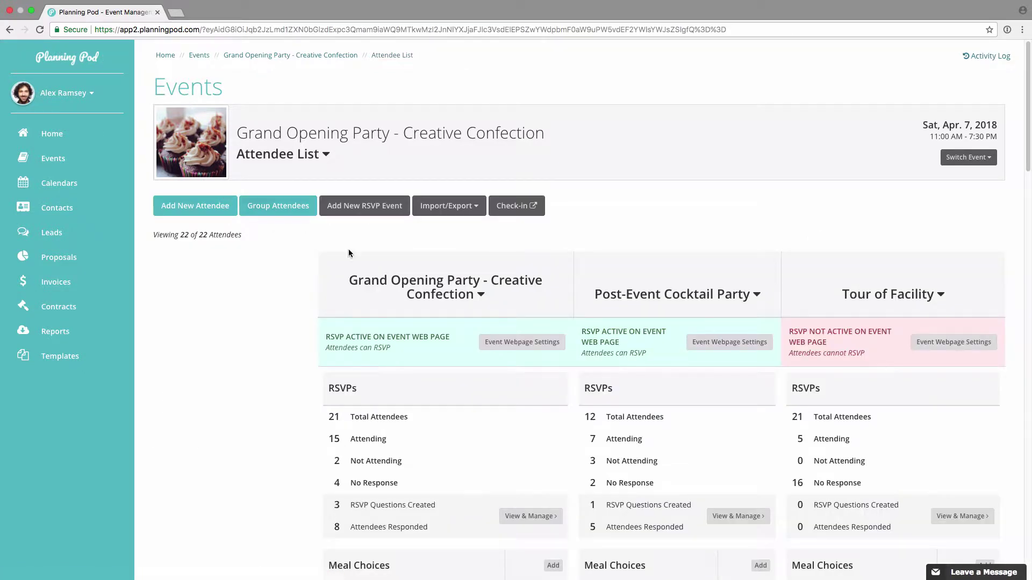
{"action": "scroll", "coordinate": [475, 325], "scroll_direction": "down", "scroll_amount": 5}
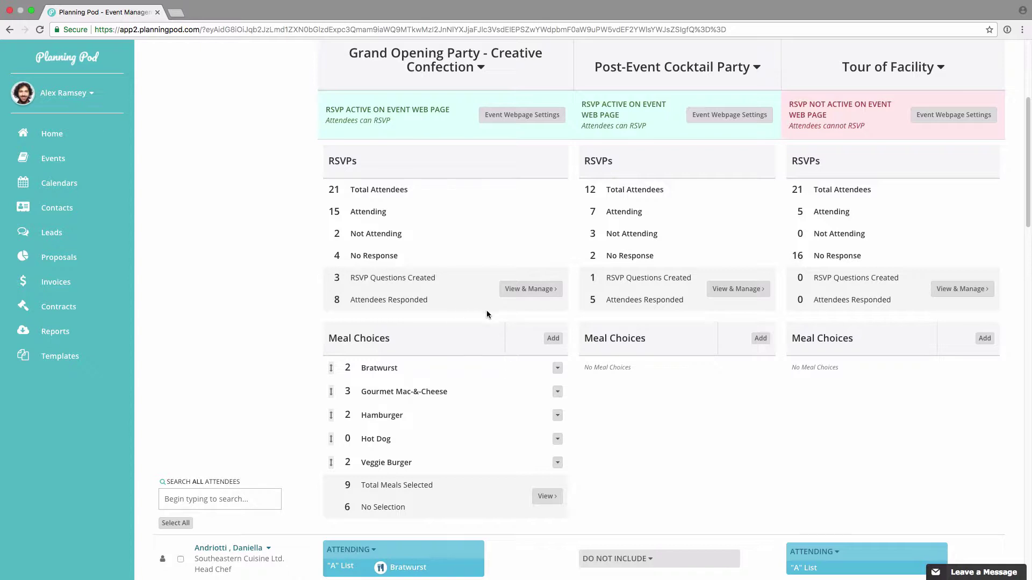
{"action": "left_click", "coordinate": [531, 289]}
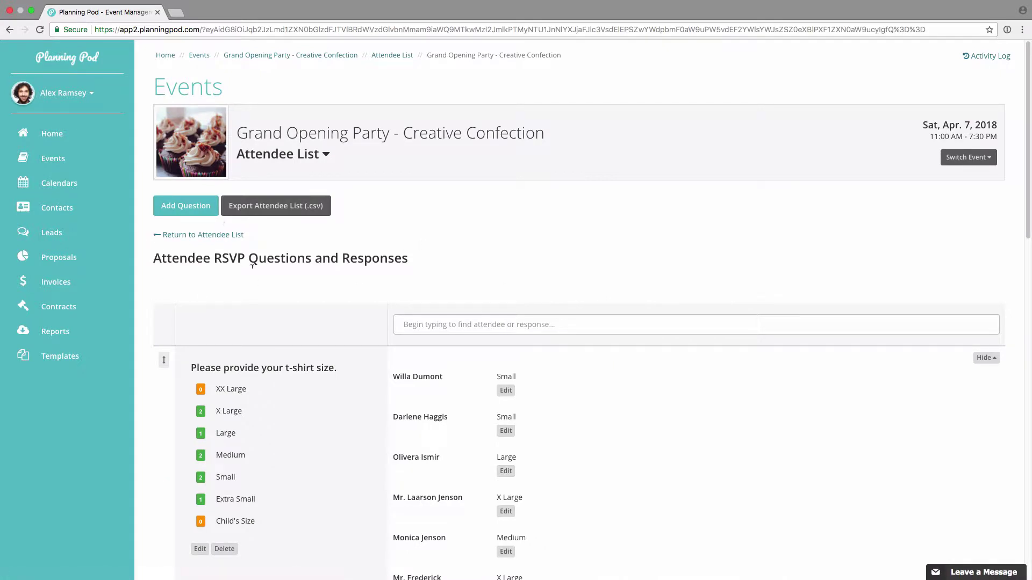
Step: Draft a Text Answer question 'Please provide your mode of transportation to the event', then cancel it
{"action": "left_click", "coordinate": [206, 216]}
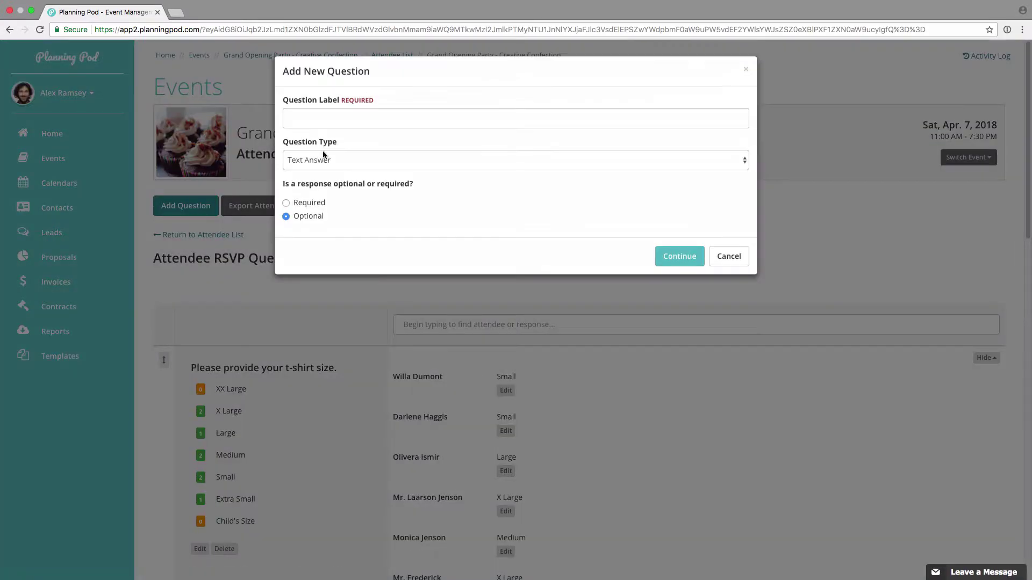
{"action": "left_click", "coordinate": [365, 114]}
{"action": "type", "text": "Please provide your mode of transportation to the event."}
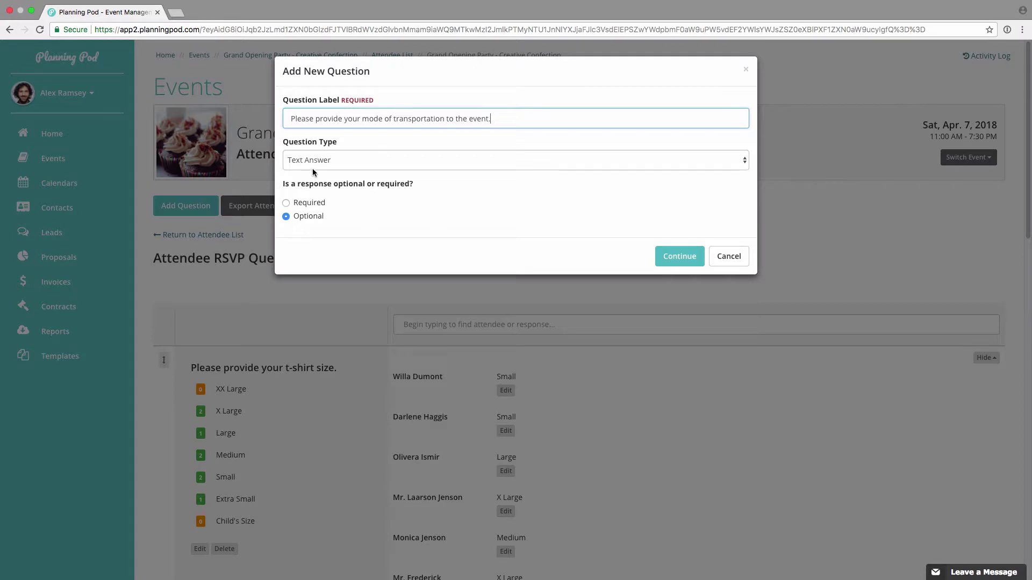
{"action": "left_click", "coordinate": [313, 163]}
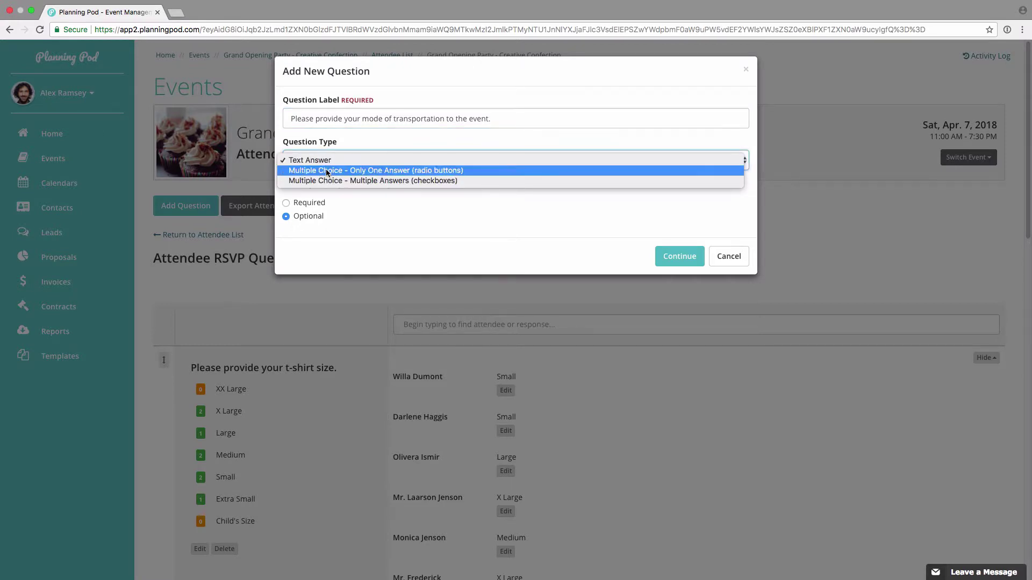
{"action": "left_click", "coordinate": [333, 160]}
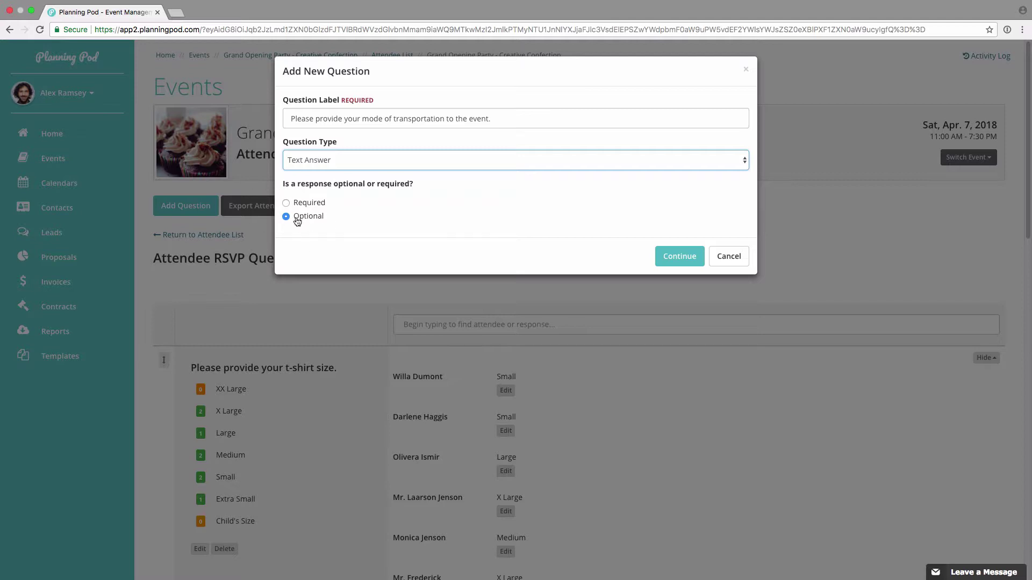
{"action": "left_click", "coordinate": [720, 256]}
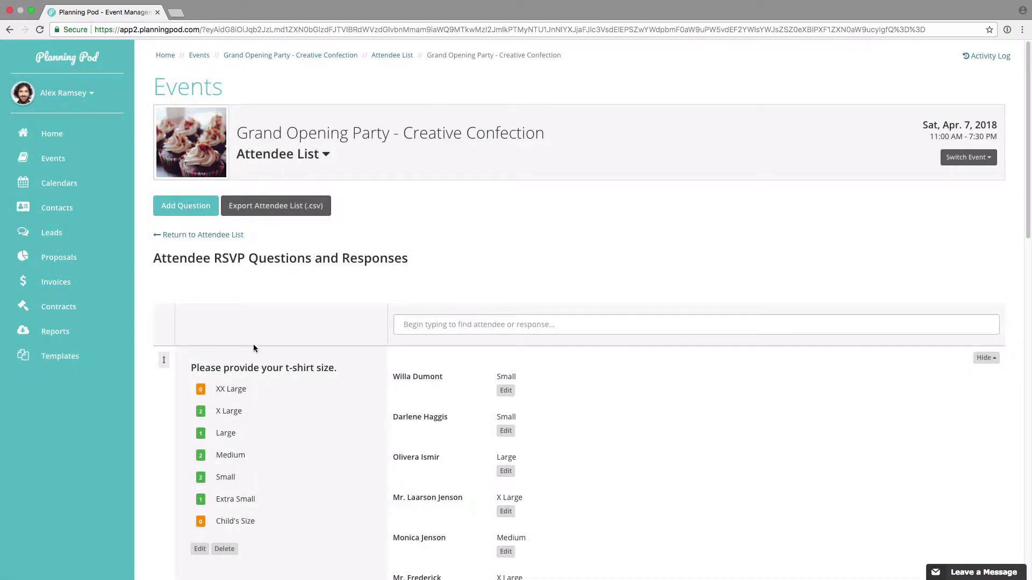
{"action": "scroll", "coordinate": [257, 338], "scroll_direction": "down", "scroll_amount": 3}
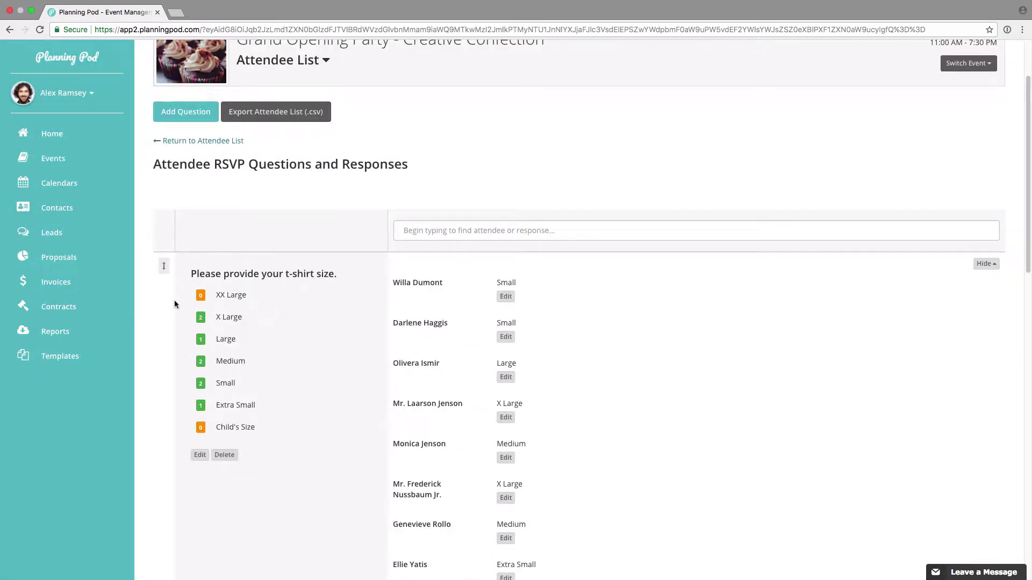
{"action": "scroll", "coordinate": [297, 397], "scroll_direction": "down", "scroll_amount": 1}
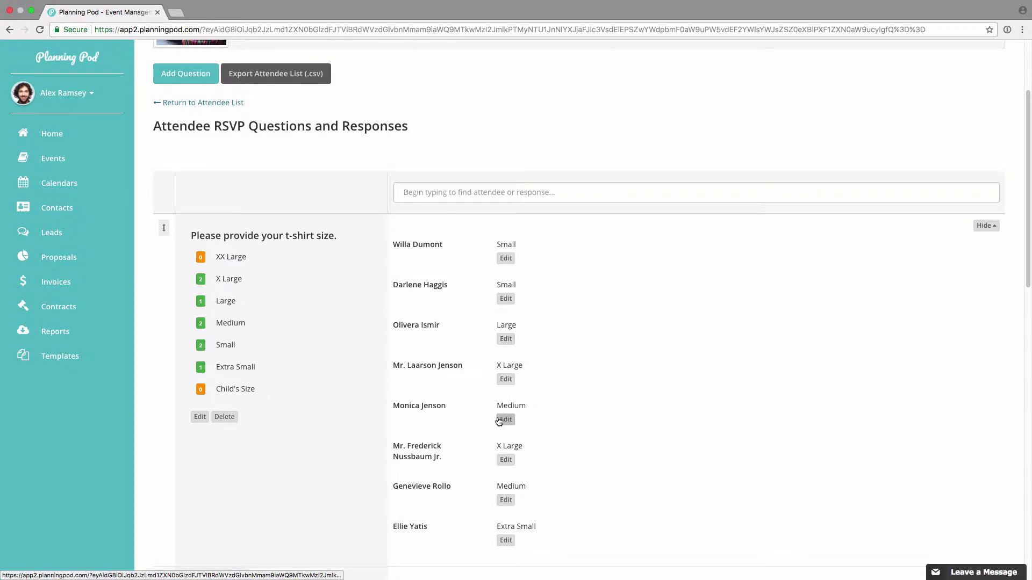
{"action": "scroll", "coordinate": [323, 416], "scroll_direction": "down", "scroll_amount": 6}
{"action": "scroll", "coordinate": [322, 415], "scroll_direction": "down", "scroll_amount": 5}
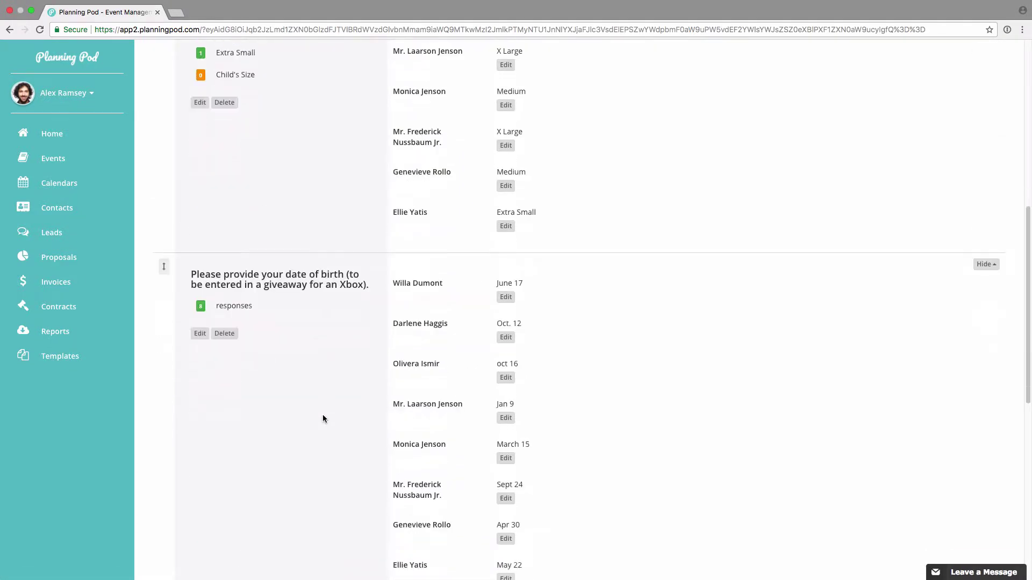
{"action": "scroll", "coordinate": [322, 415], "scroll_direction": "down", "scroll_amount": 9}
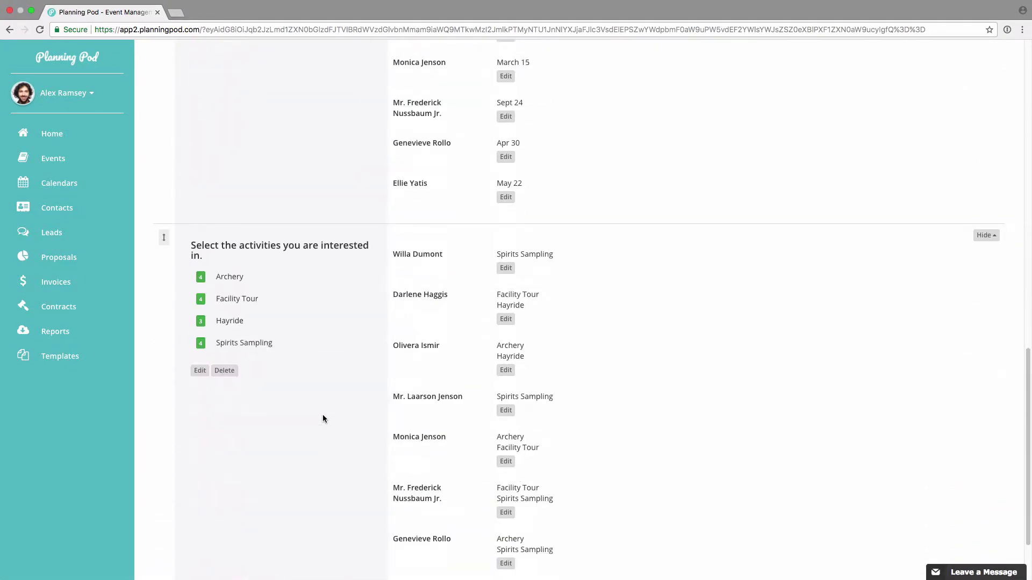
{"action": "scroll", "coordinate": [323, 418], "scroll_direction": "down", "scroll_amount": 1}
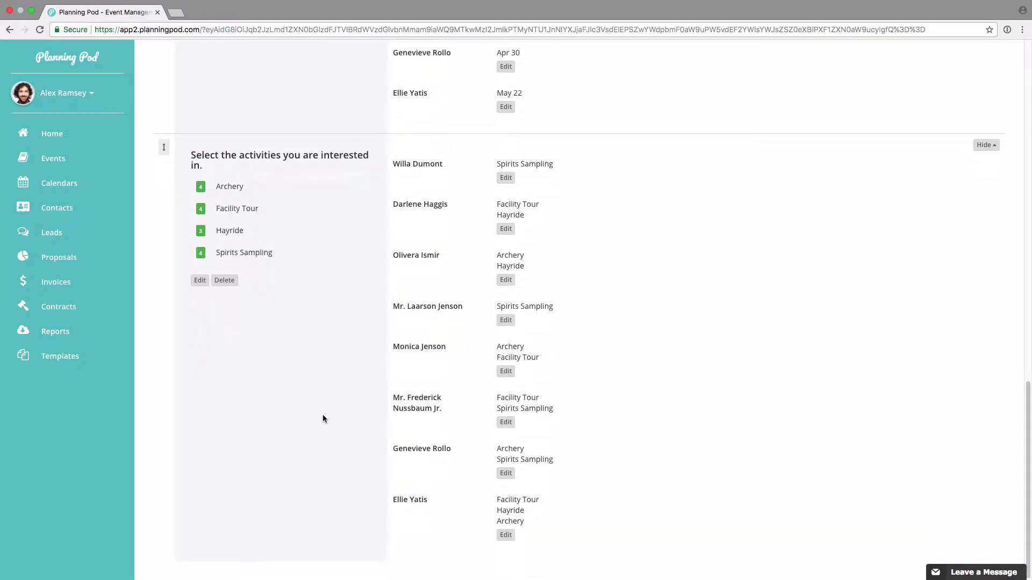
{"action": "scroll", "coordinate": [322, 419], "scroll_direction": "up", "scroll_amount": 10}
{"action": "scroll", "coordinate": [322, 415], "scroll_direction": "up", "scroll_amount": 10}
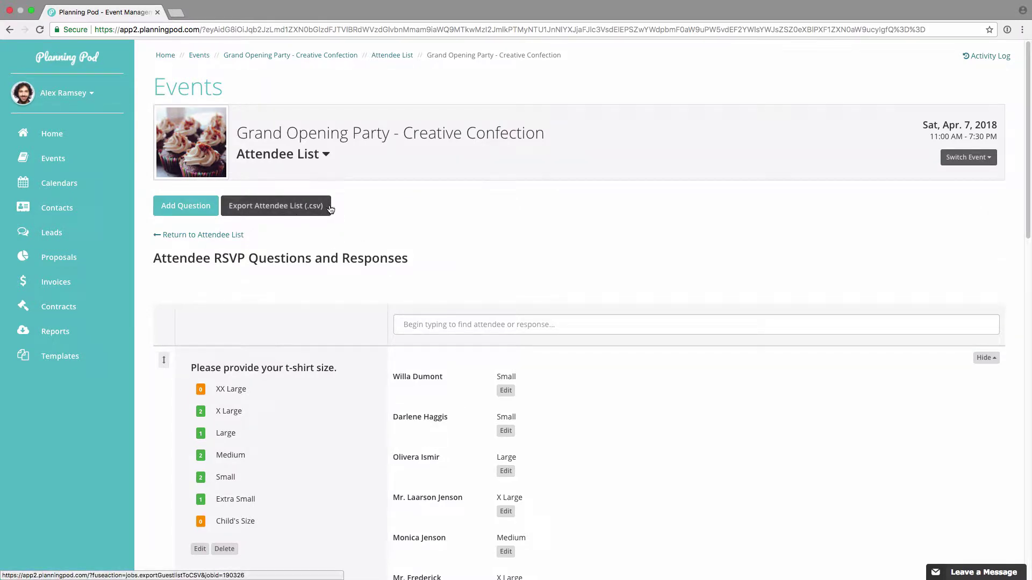
{"action": "left_click", "coordinate": [187, 237]}
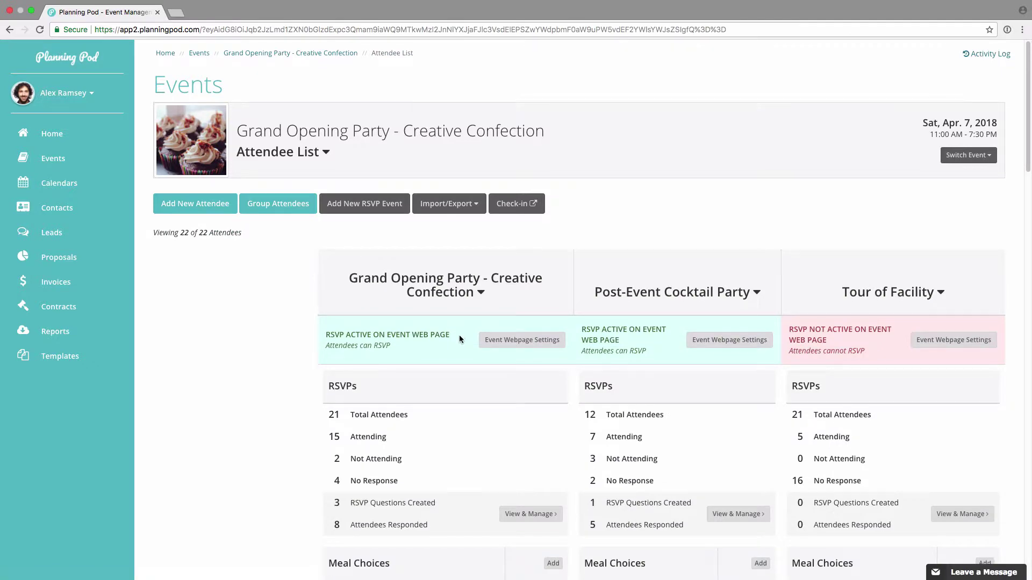
Step: Cancel a new meal choice and move Hamburger to follow Gourmet Mac-&-Cheese
{"action": "scroll", "coordinate": [459, 335], "scroll_direction": "down", "scroll_amount": 5}
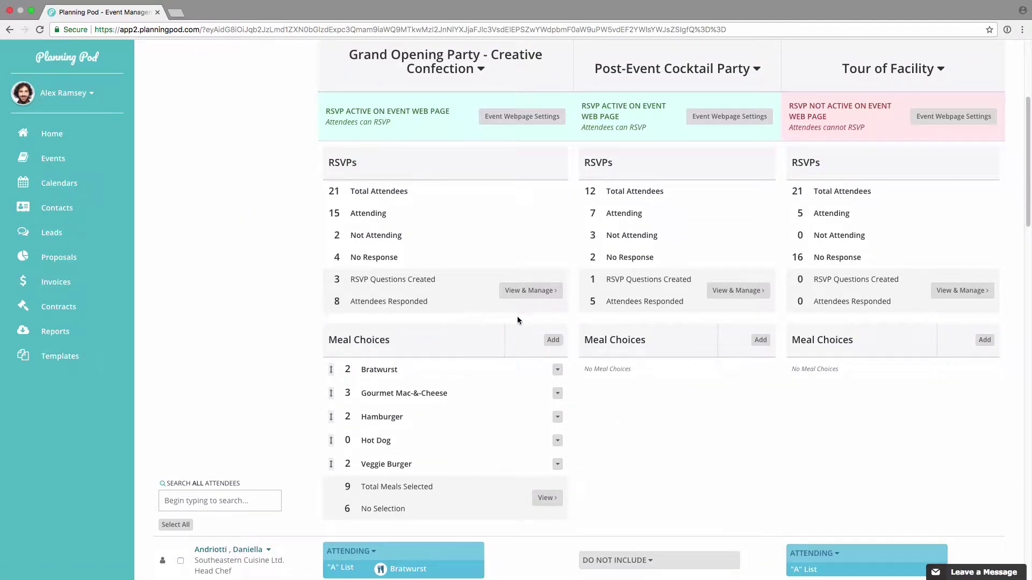
{"action": "left_click", "coordinate": [553, 339]}
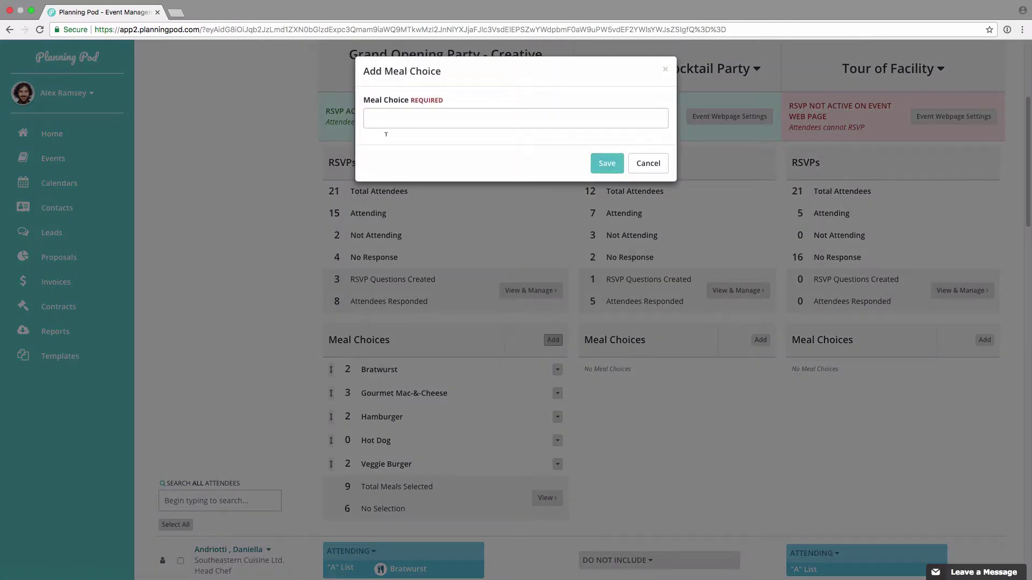
{"action": "left_click", "coordinate": [649, 163]}
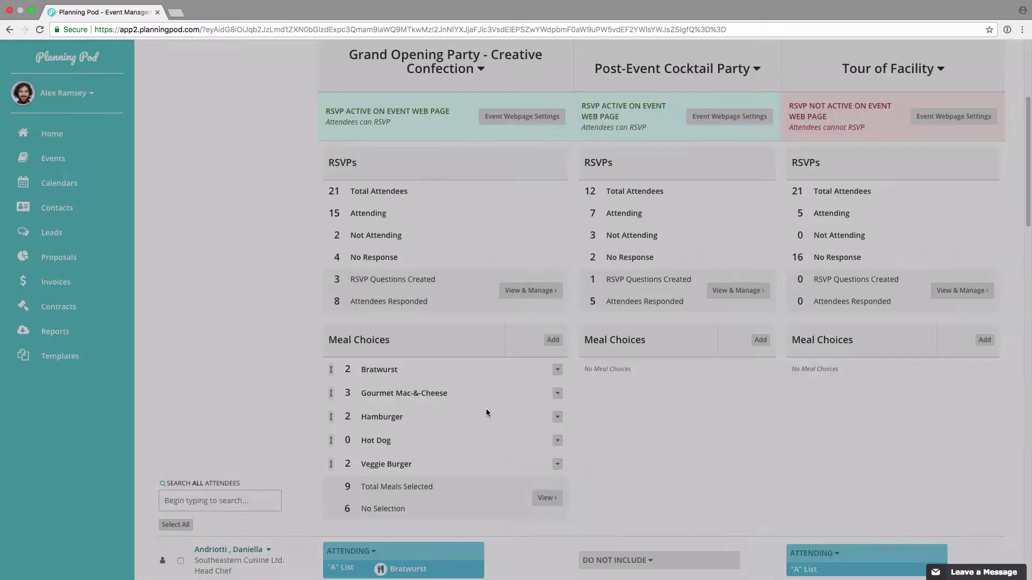
{"action": "mouse_move", "coordinate": [332, 418]}
{"action": "left_mouse_down"}
{"action": "mouse_move", "coordinate": [330, 362]}
{"action": "mouse_move", "coordinate": [331, 417]}
{"action": "left_mouse_up"}
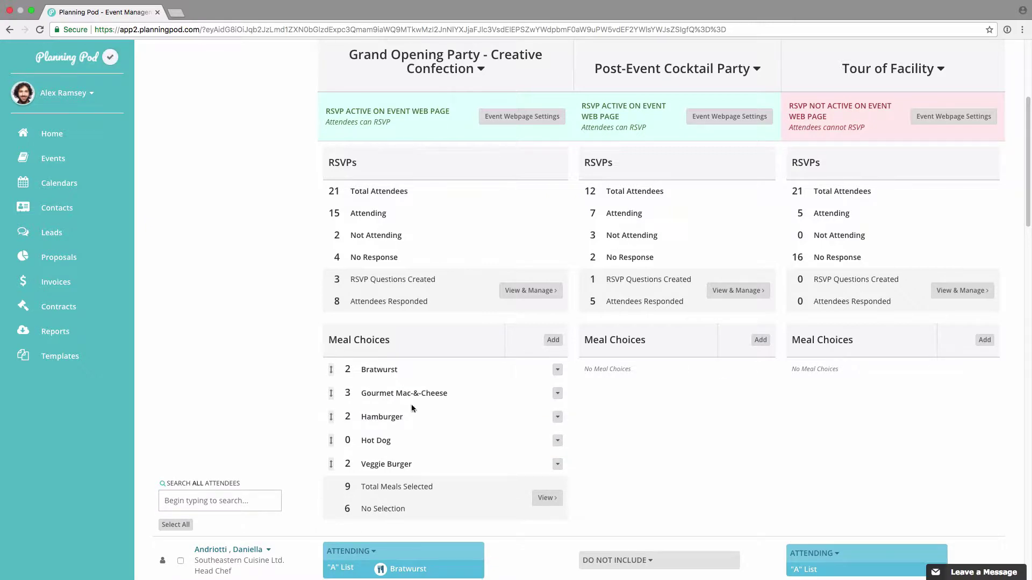
Step: Check the Gourmet Mac-&-Cheese edit and delete options, then view each attendee's selected meal
{"action": "left_click", "coordinate": [558, 395]}
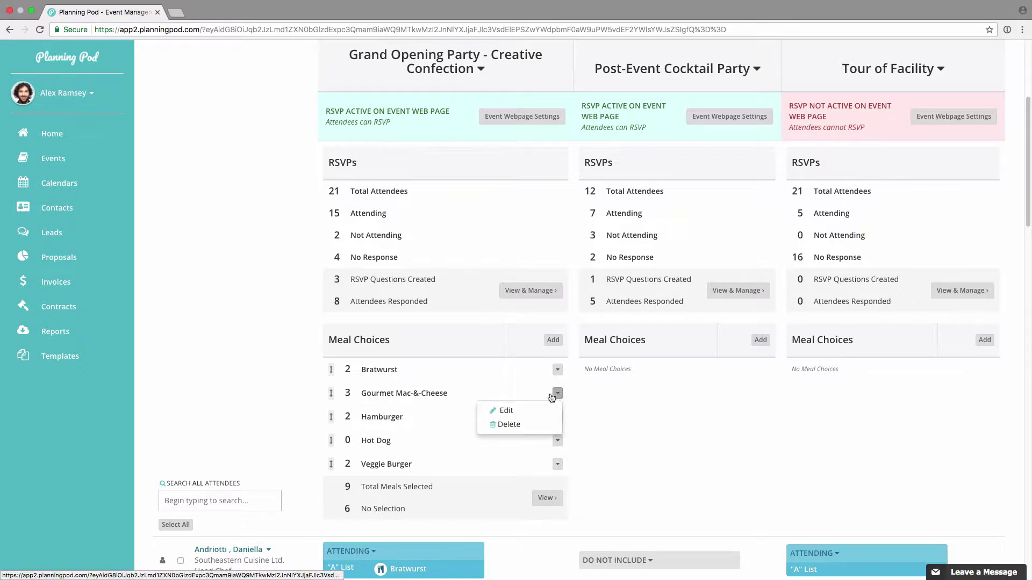
{"action": "left_click", "coordinate": [484, 352]}
{"action": "scroll", "coordinate": [353, 491], "scroll_direction": "down", "scroll_amount": 1}
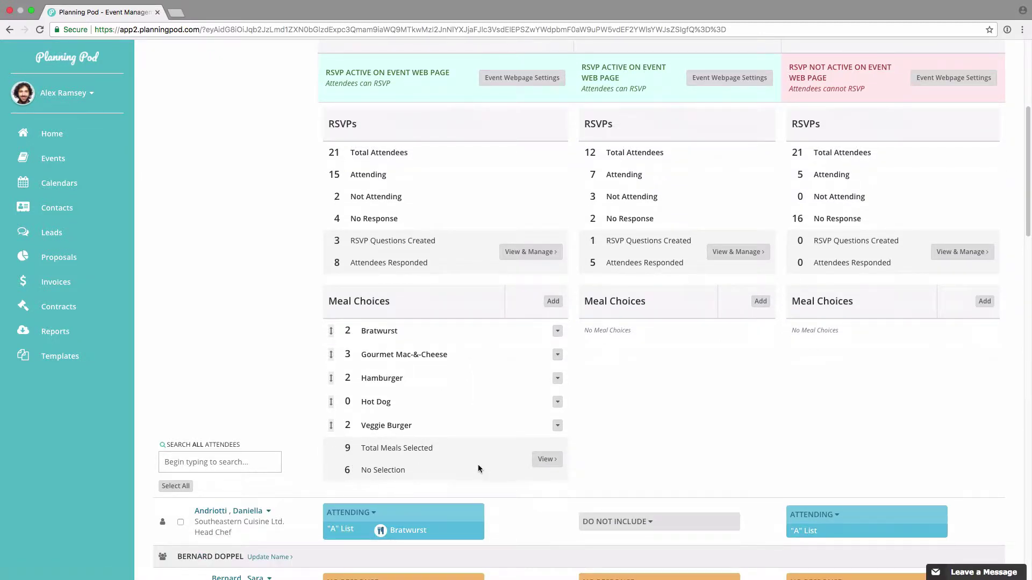
{"action": "left_click", "coordinate": [546, 460]}
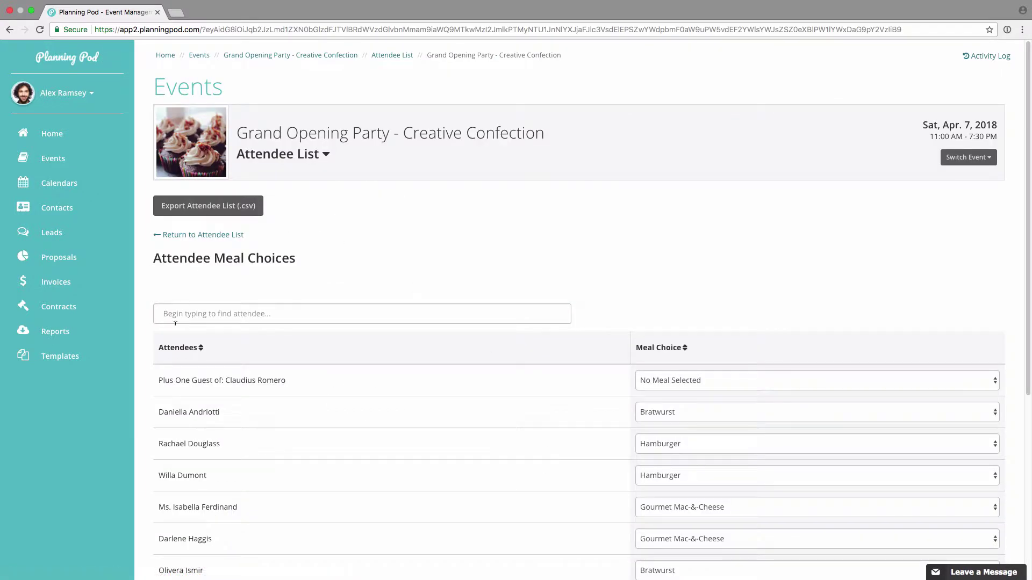
Step: Change the fourth attendee's meal from Hamburger to Hot Dog
{"action": "scroll", "coordinate": [285, 520], "scroll_direction": "down", "scroll_amount": 1}
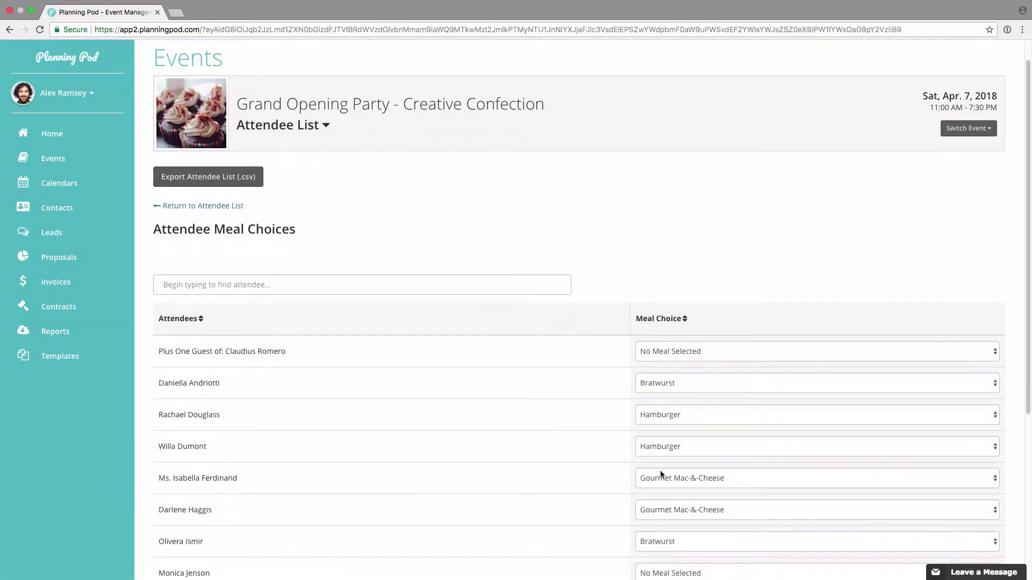
{"action": "left_click", "coordinate": [685, 441]}
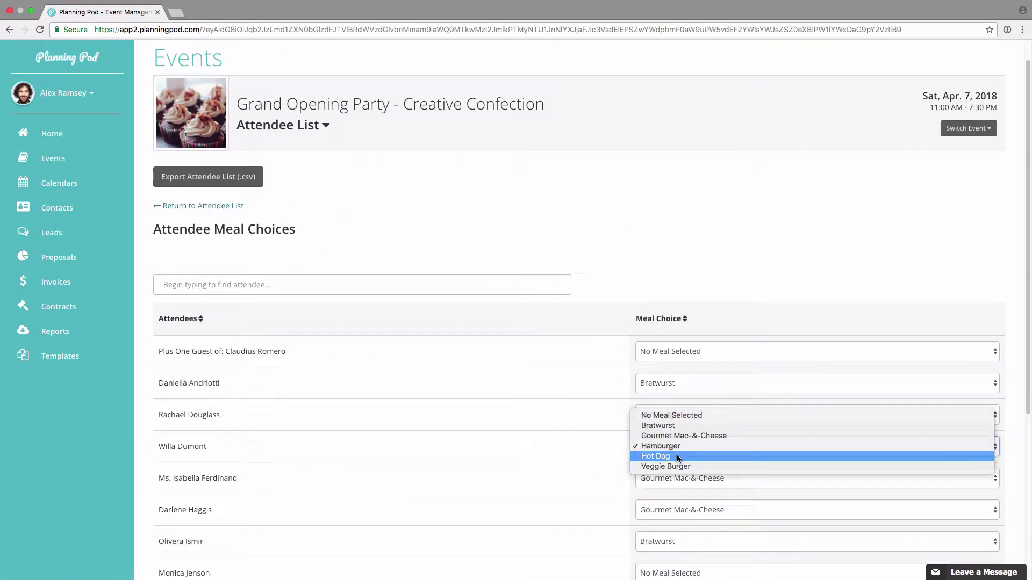
{"action": "left_click", "coordinate": [676, 454]}
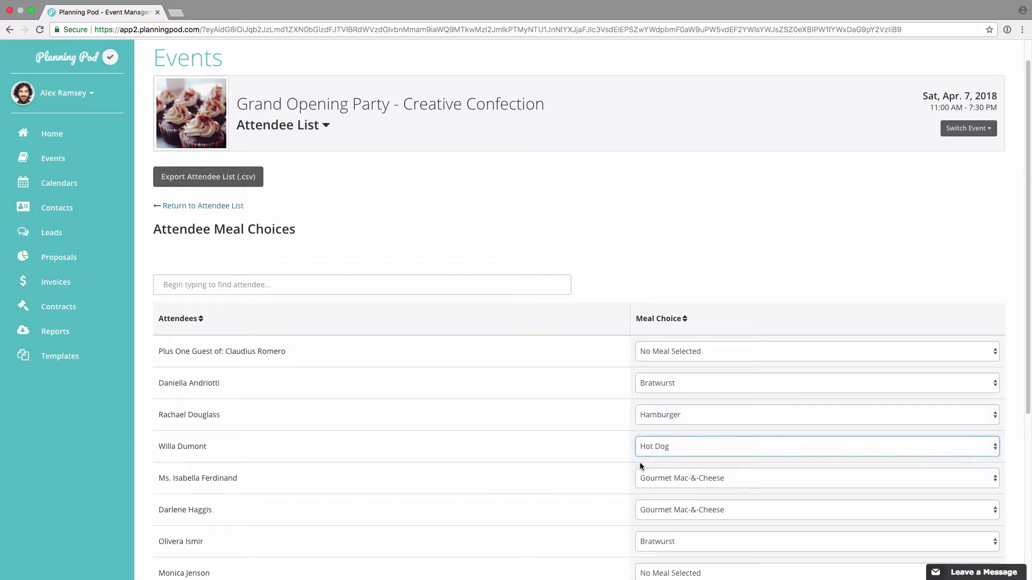
Step: Return to the attendee list overview and put the cursor in the attendee search box
{"action": "left_click", "coordinate": [204, 206]}
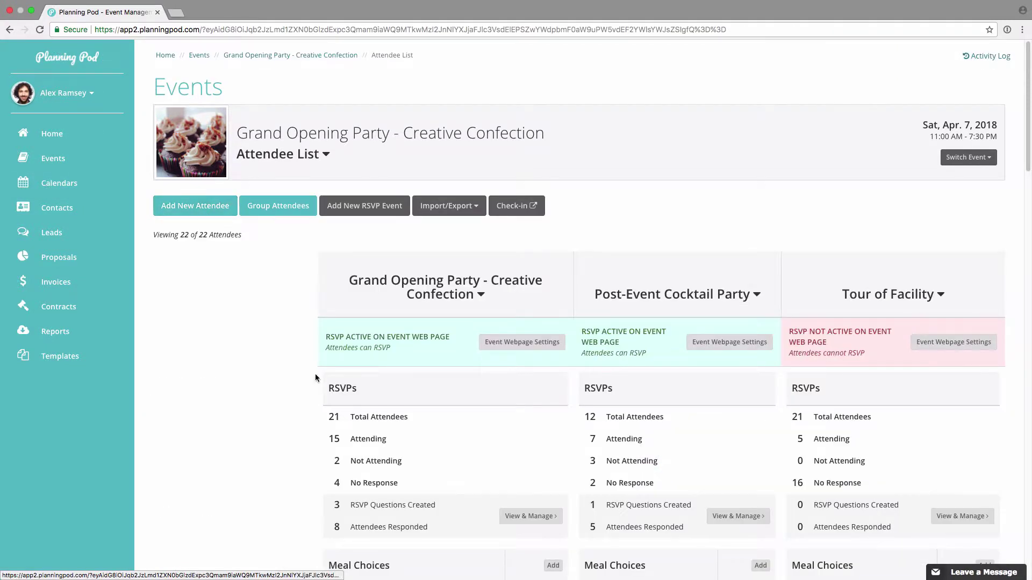
{"action": "scroll", "coordinate": [315, 373], "scroll_direction": "down", "scroll_amount": 5}
{"action": "scroll", "coordinate": [315, 373], "scroll_direction": "down", "scroll_amount": 10}
{"action": "left_click", "coordinate": [266, 295]}
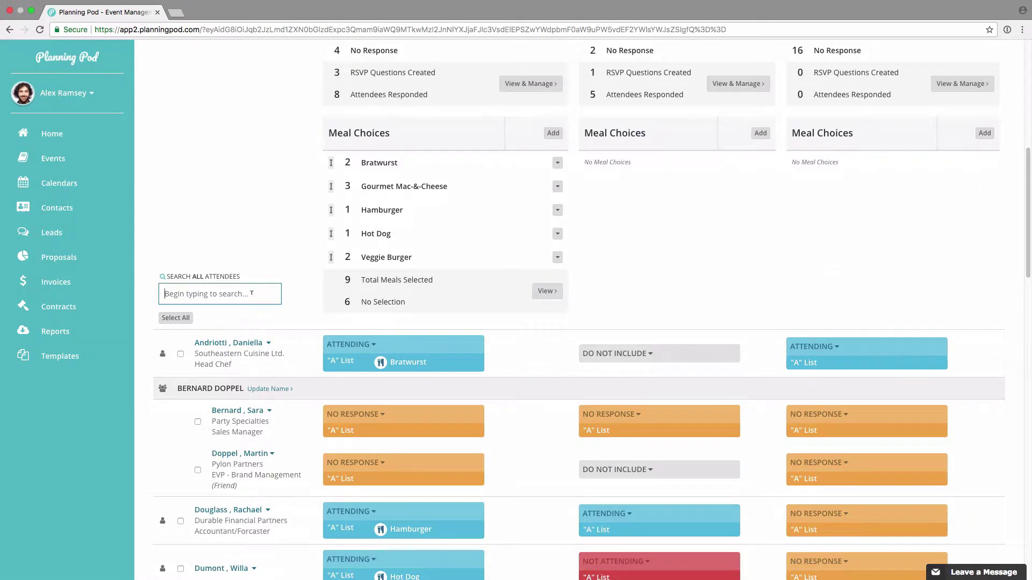
{"action": "type", "text": "rollo"}
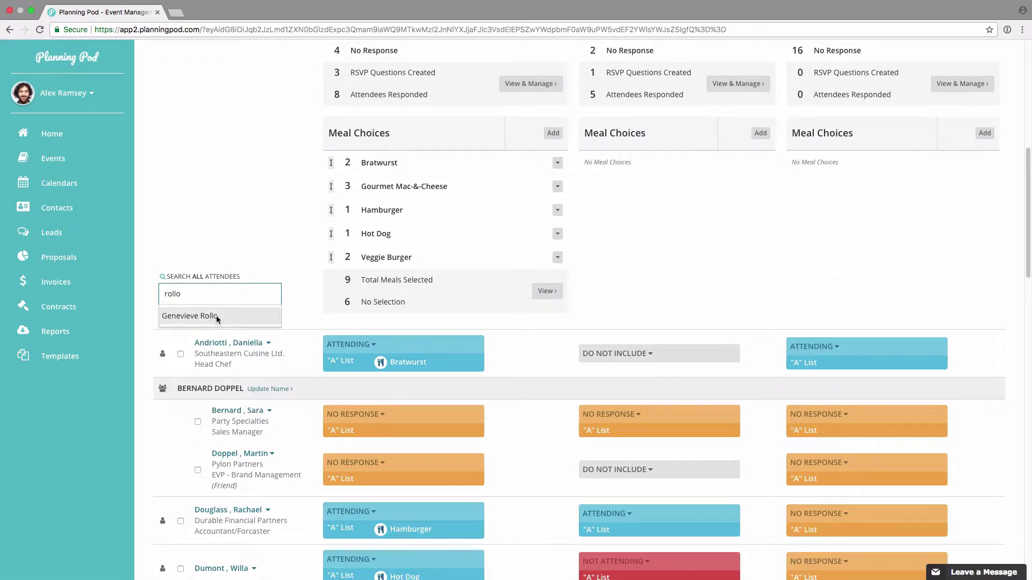
{"action": "left_click", "coordinate": [198, 316]}
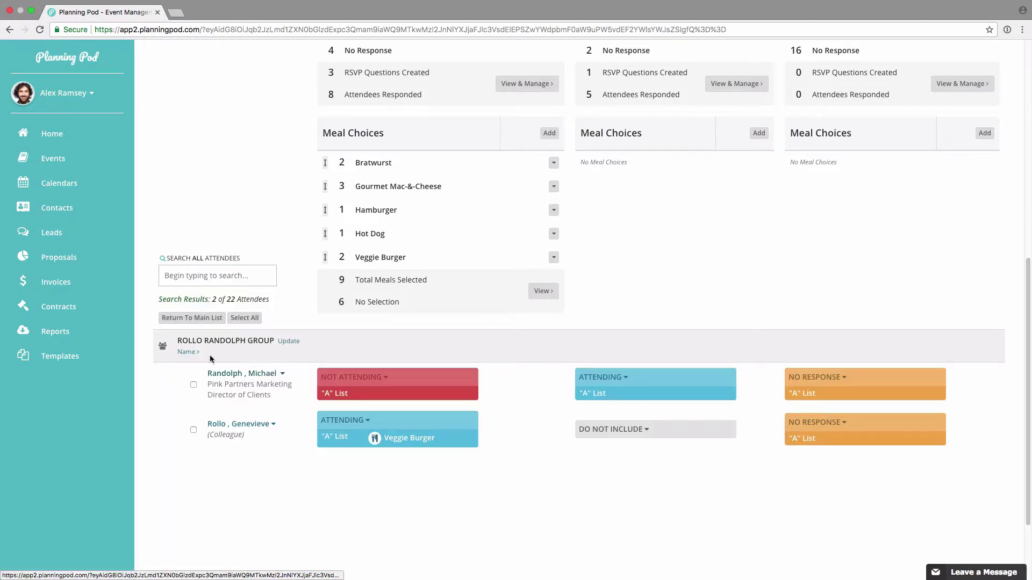
{"action": "left_click", "coordinate": [432, 435]}
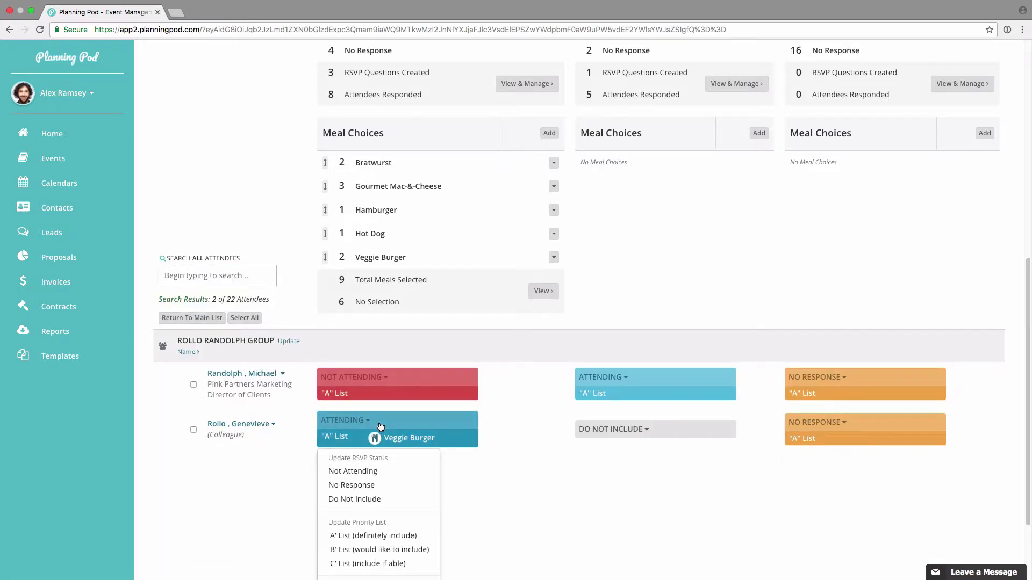
{"action": "left_click", "coordinate": [622, 430]}
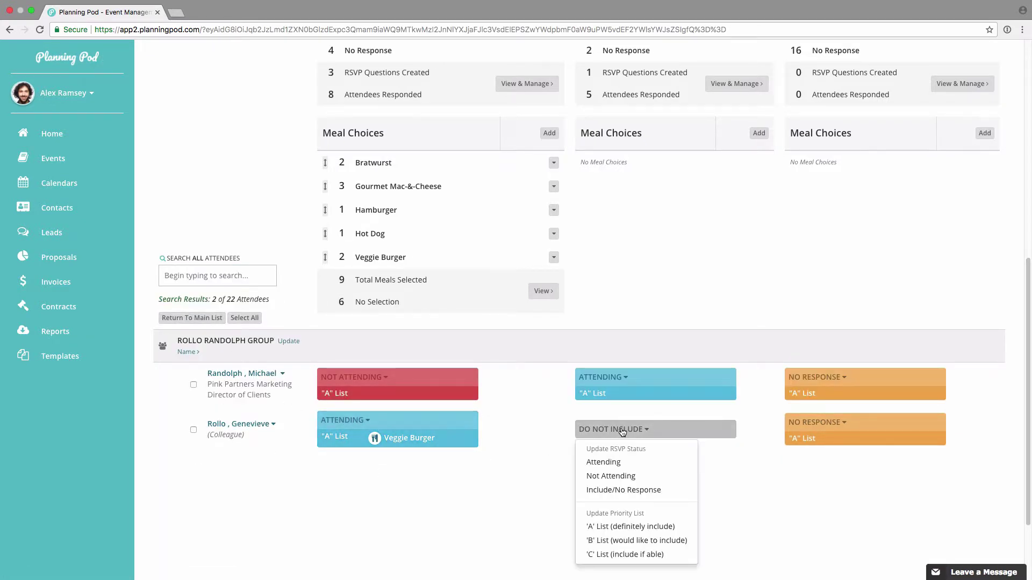
{"action": "left_click", "coordinate": [777, 473]}
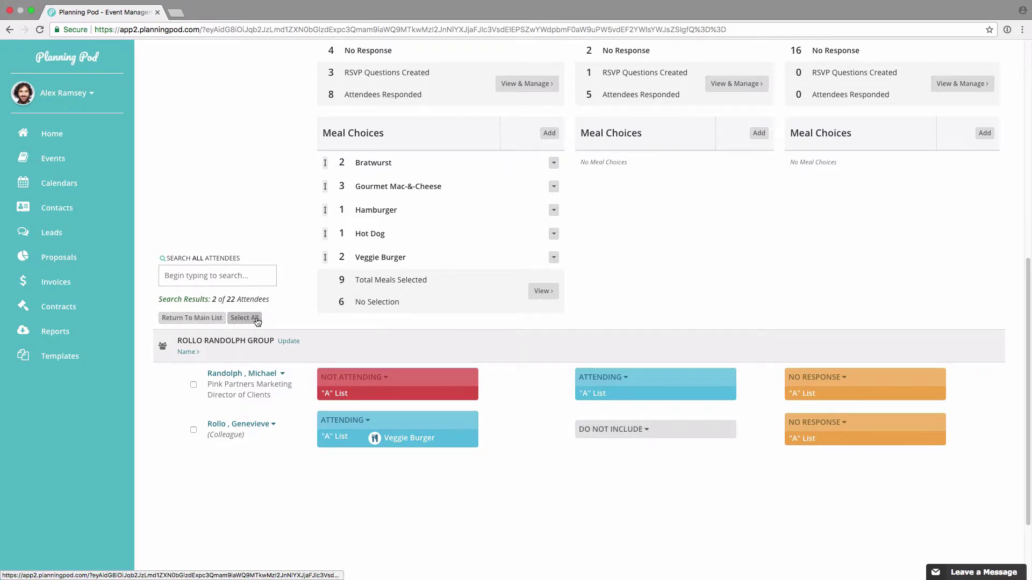
{"action": "left_click", "coordinate": [200, 318]}
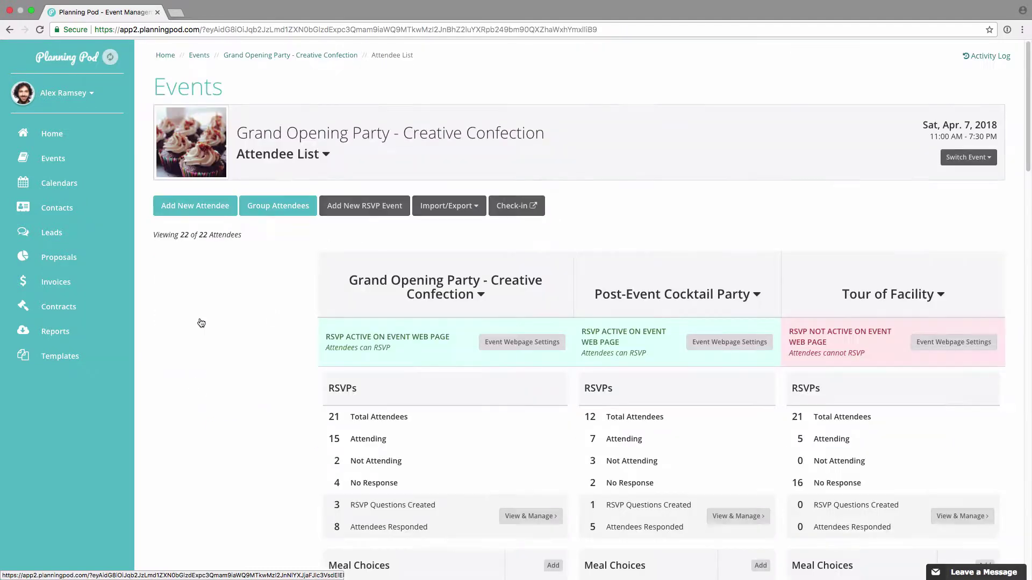
Step: Review the meal tally: 9 total meals selected and 6 with no selection
{"action": "scroll", "coordinate": [288, 385], "scroll_direction": "down", "scroll_amount": 10}
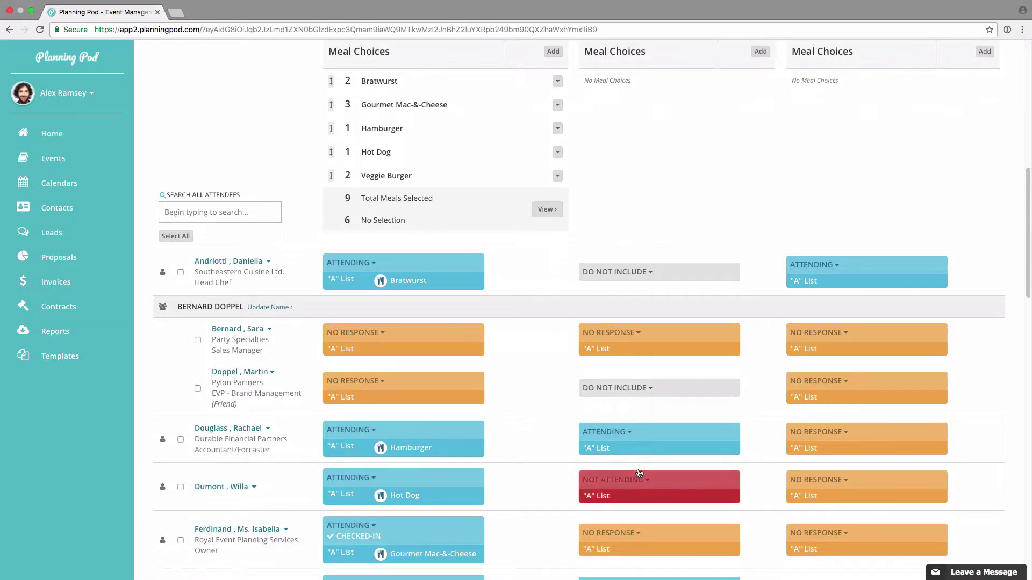
{"action": "scroll", "coordinate": [632, 473], "scroll_direction": "down", "scroll_amount": 4}
{"action": "scroll", "coordinate": [356, 495], "scroll_direction": "down", "scroll_amount": 3}
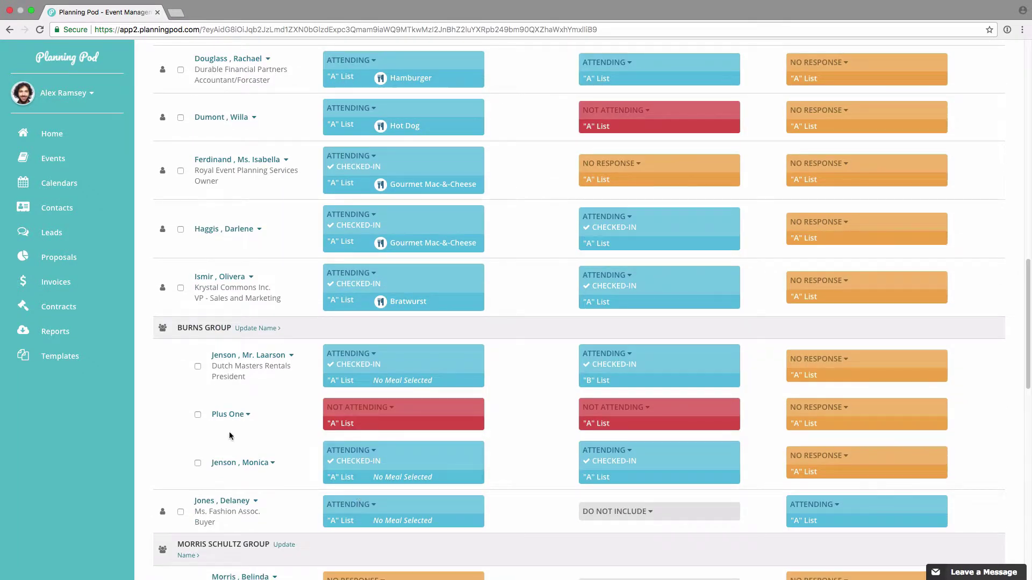
{"action": "scroll", "coordinate": [229, 403], "scroll_direction": "up", "scroll_amount": 3}
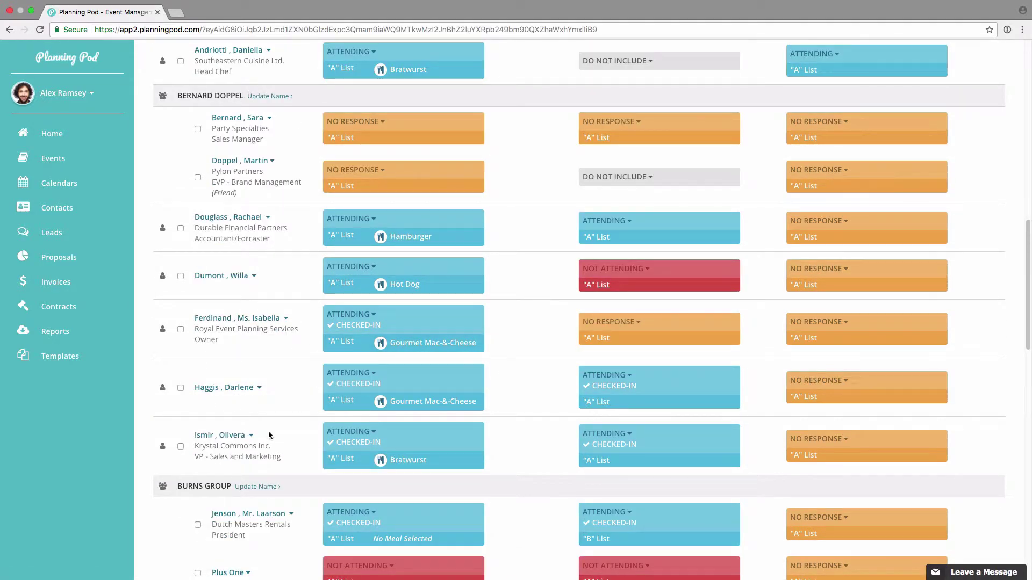
{"action": "scroll", "coordinate": [301, 400], "scroll_direction": "up", "scroll_amount": 5}
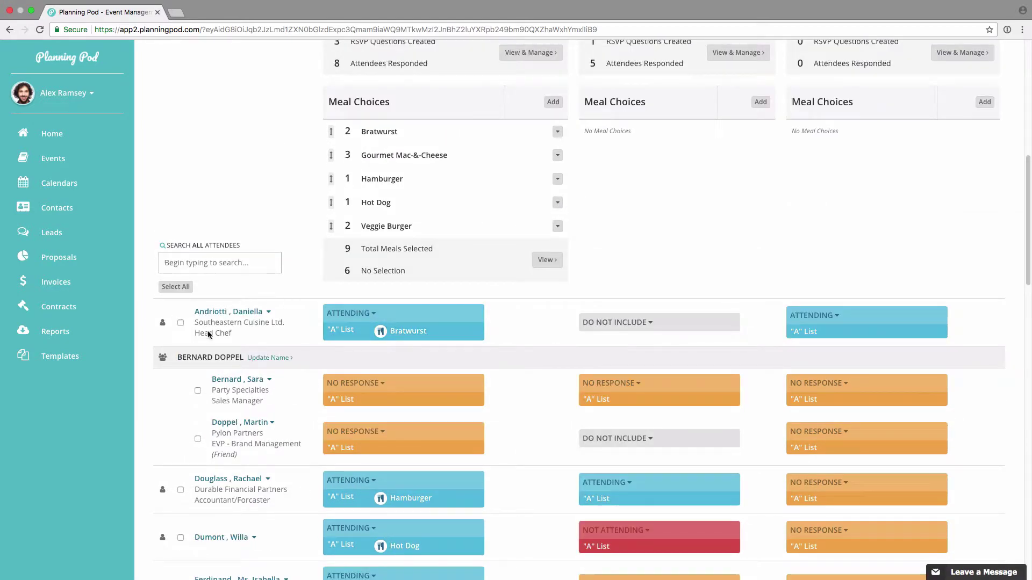
Step: Toggle the first attendee between Not Attending and Attending, and change their meal to Veggie Burger
{"action": "left_click", "coordinate": [385, 317]}
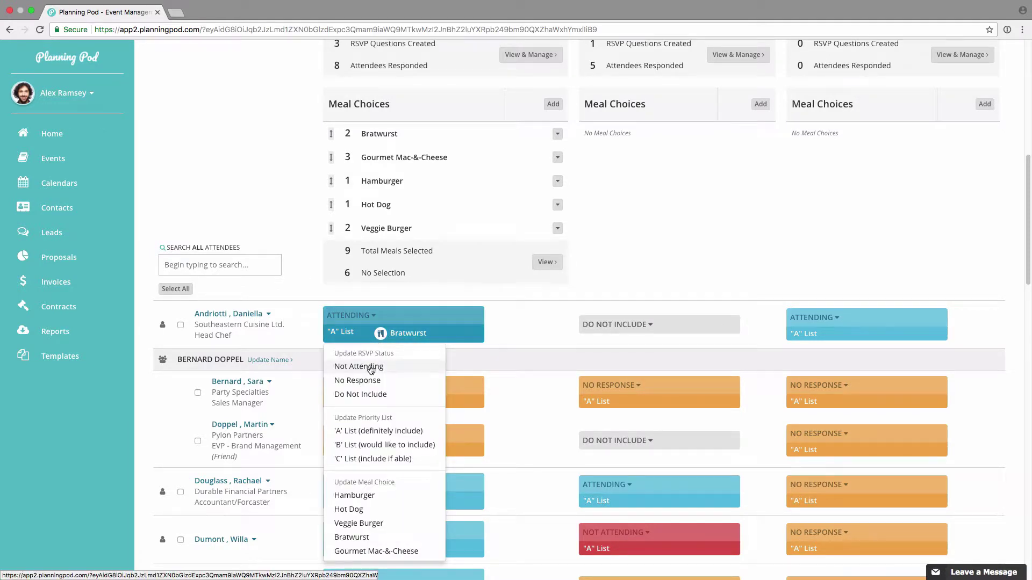
{"action": "left_click", "coordinate": [371, 375]}
{"action": "left_click", "coordinate": [382, 322]}
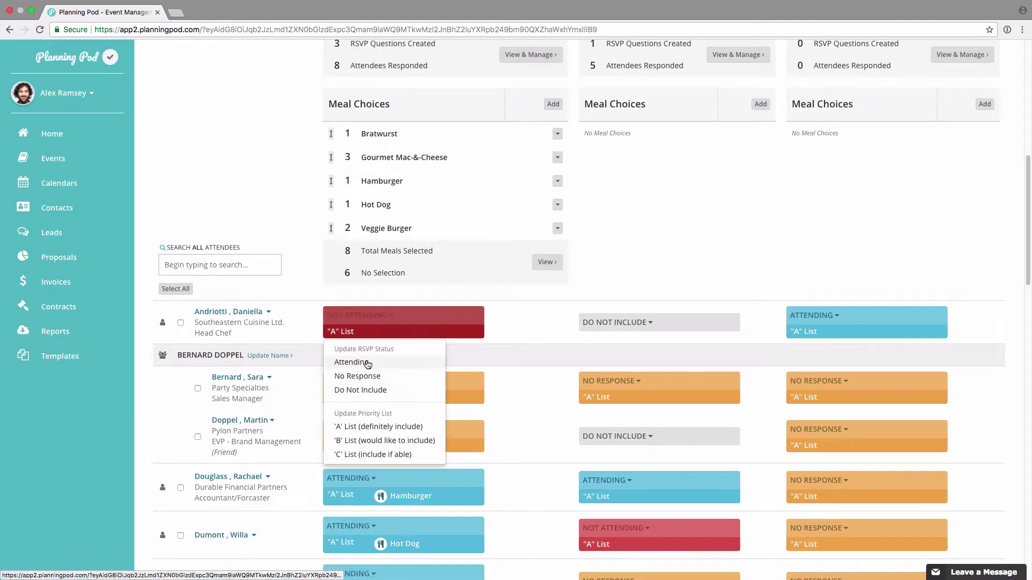
{"action": "left_click", "coordinate": [351, 363]}
{"action": "left_click", "coordinate": [394, 324]}
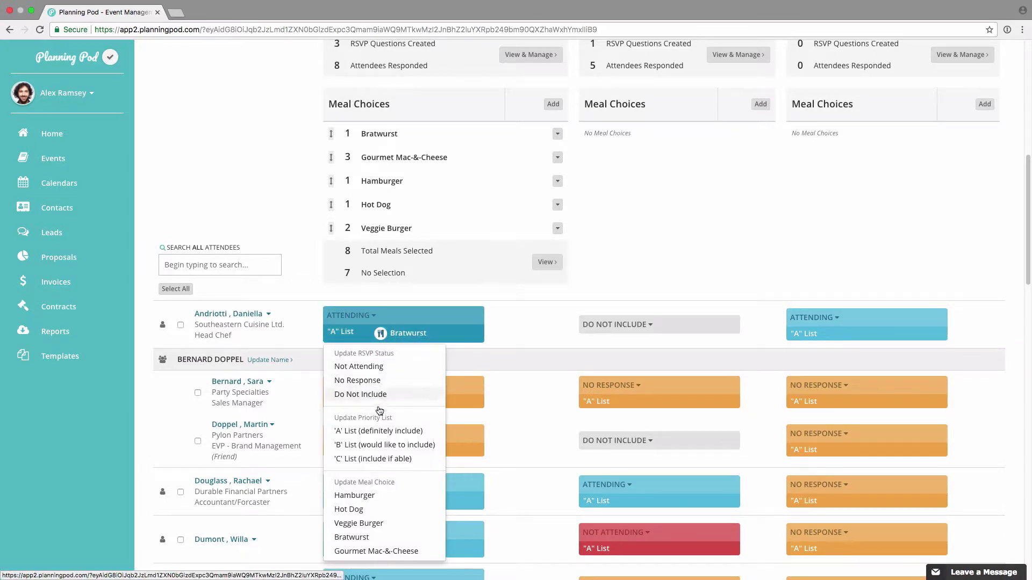
{"action": "left_click", "coordinate": [379, 430]}
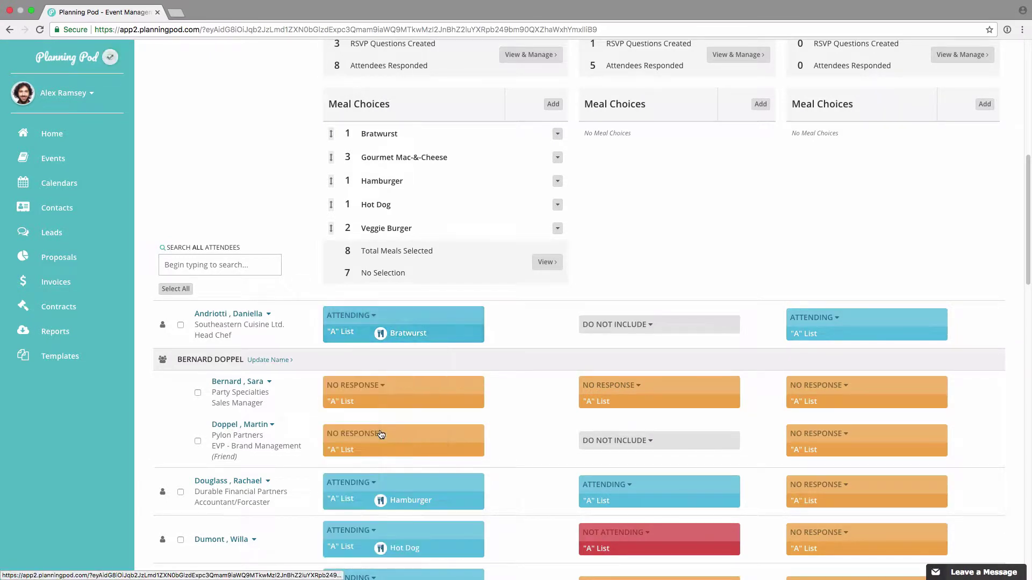
{"action": "left_click", "coordinate": [355, 325]}
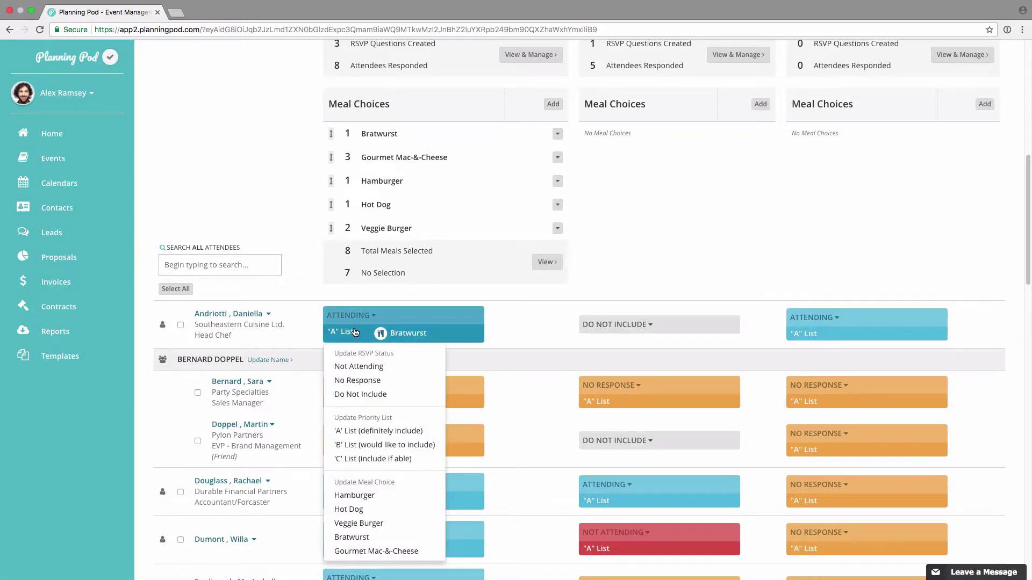
{"action": "left_click", "coordinate": [349, 524]}
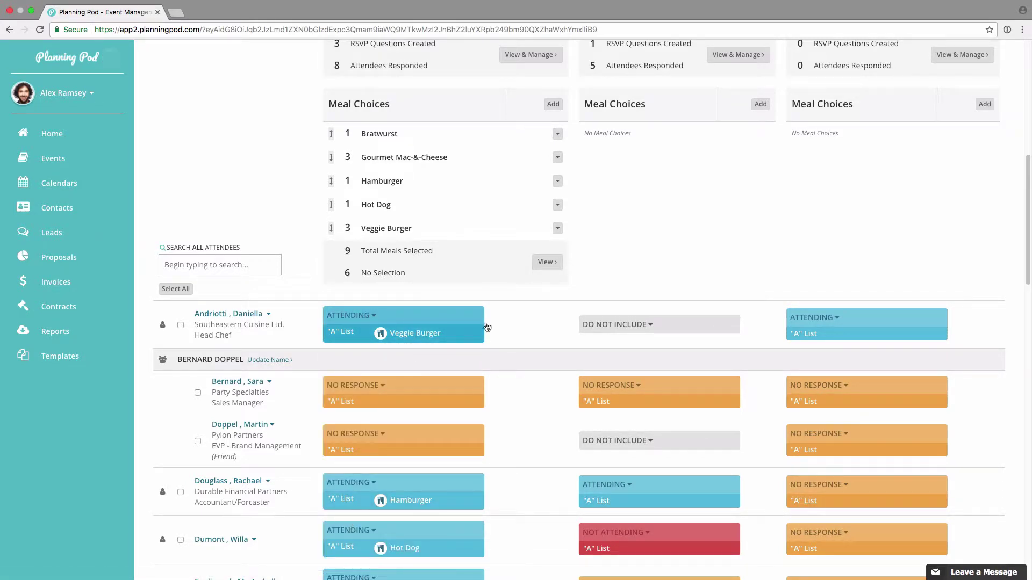
Step: Set the first attendee's cocktail party RSVP to Attending instead of No Response
{"action": "left_click", "coordinate": [676, 321]}
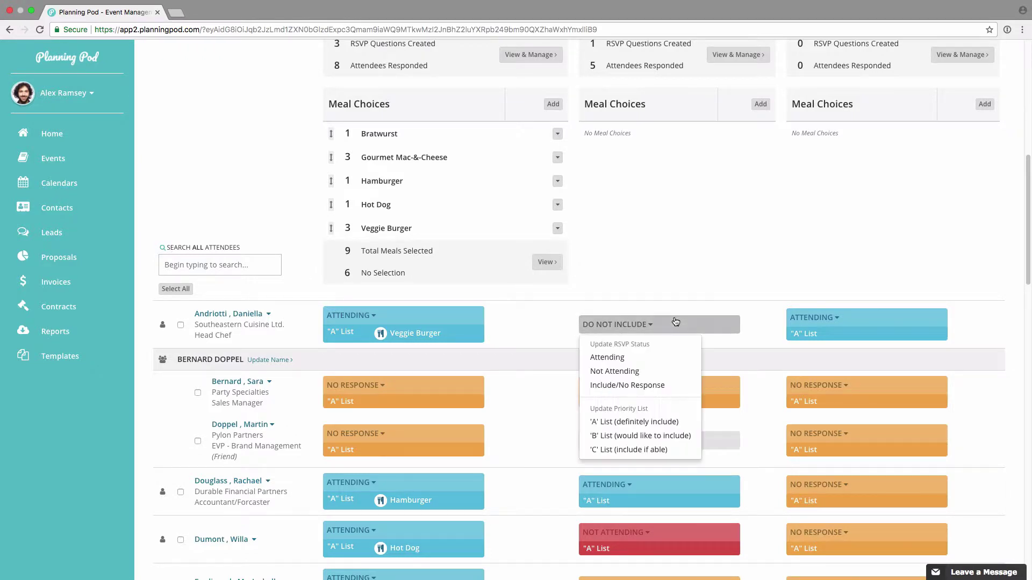
{"action": "left_click", "coordinate": [654, 386]}
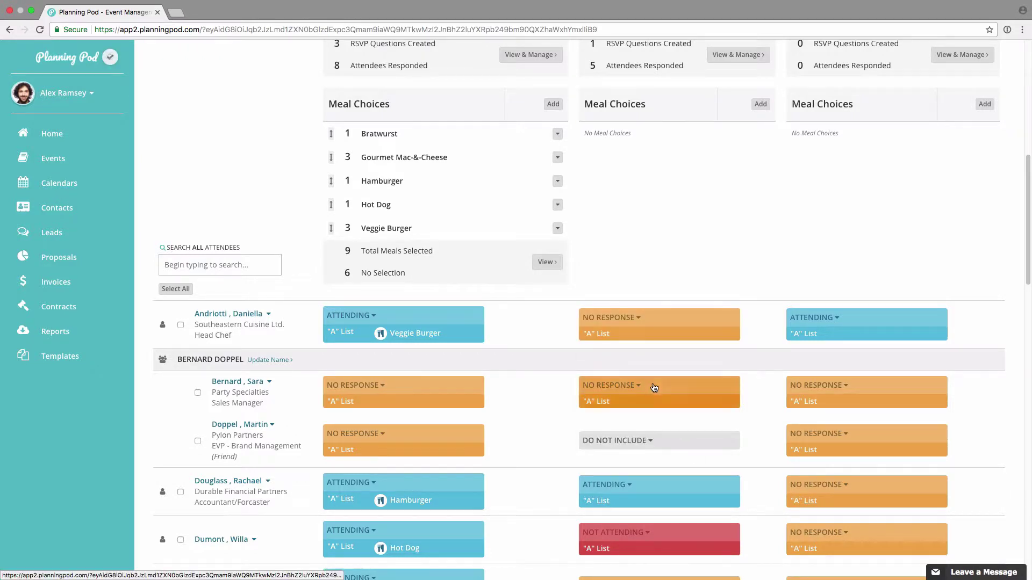
{"action": "left_click", "coordinate": [634, 322]}
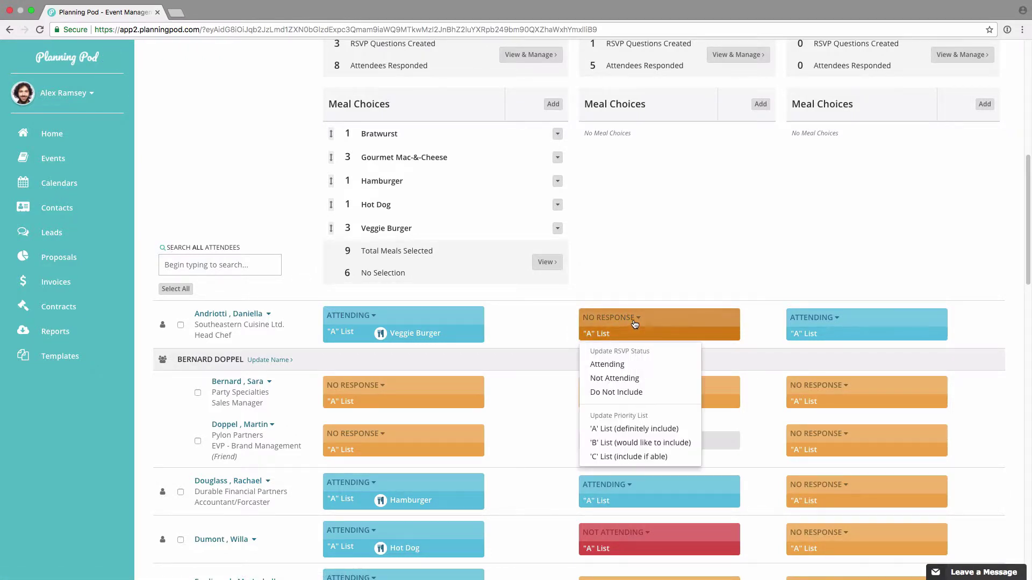
{"action": "left_click", "coordinate": [631, 379]}
{"action": "left_click", "coordinate": [642, 331]}
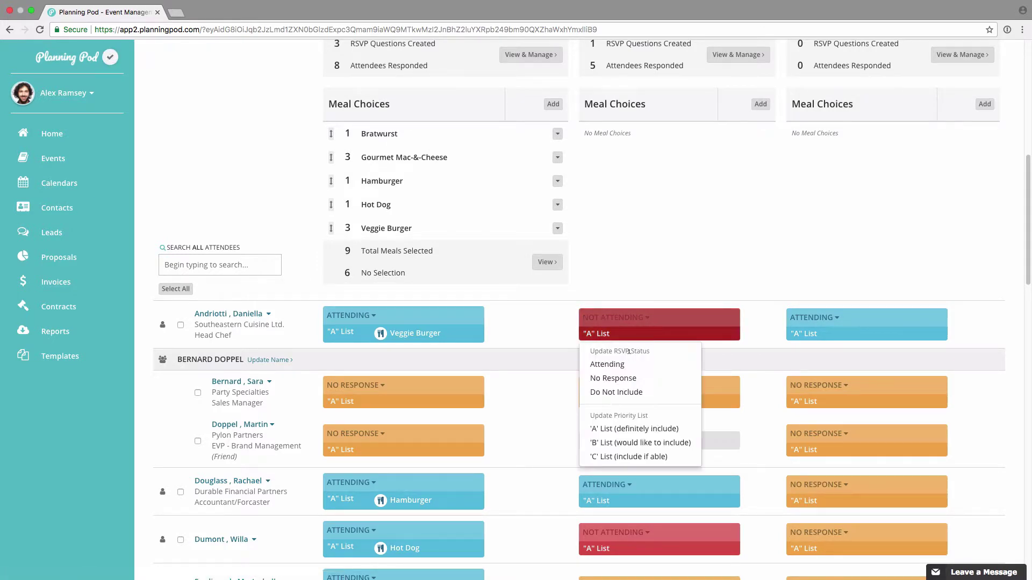
{"action": "left_click", "coordinate": [609, 364]}
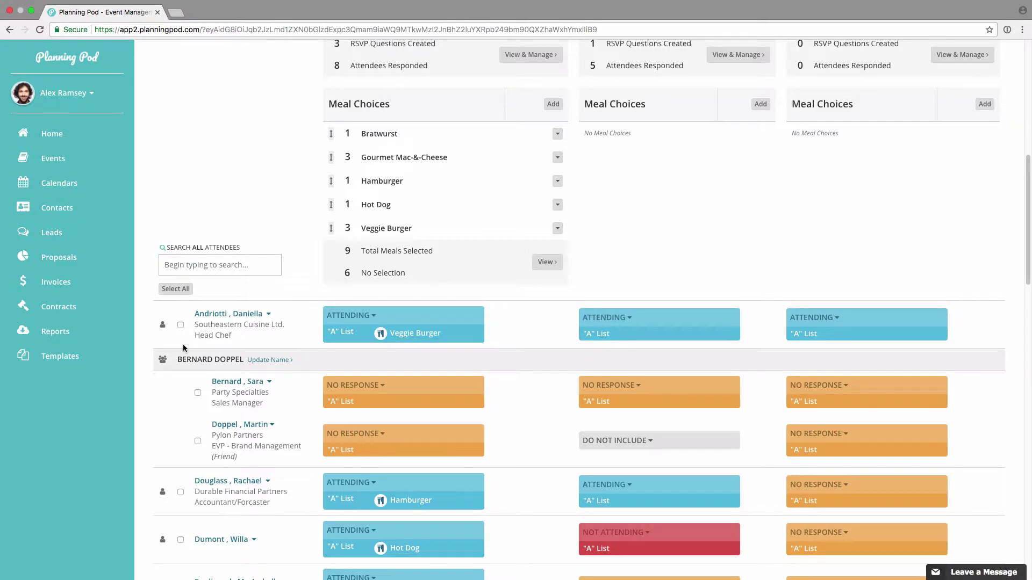
{"action": "scroll", "coordinate": [183, 348], "scroll_direction": "down", "scroll_amount": 3}
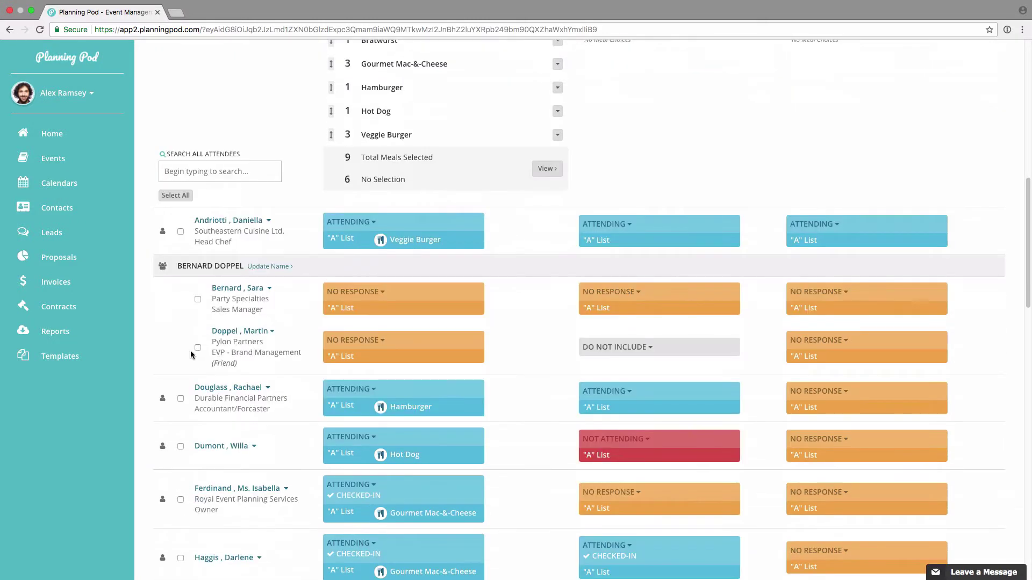
Step: Expand the Durable Financial Partners attendee's details and open Edit Name, then cancel it
{"action": "left_click", "coordinate": [240, 388]}
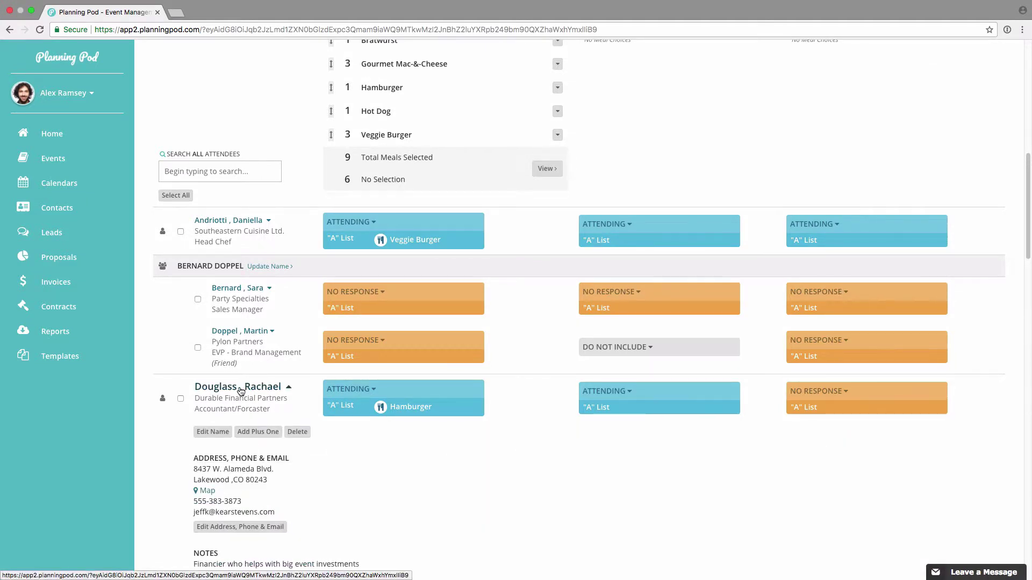
{"action": "scroll", "coordinate": [237, 386], "scroll_direction": "down", "scroll_amount": 1}
{"action": "scroll", "coordinate": [238, 386], "scroll_direction": "down", "scroll_amount": 1}
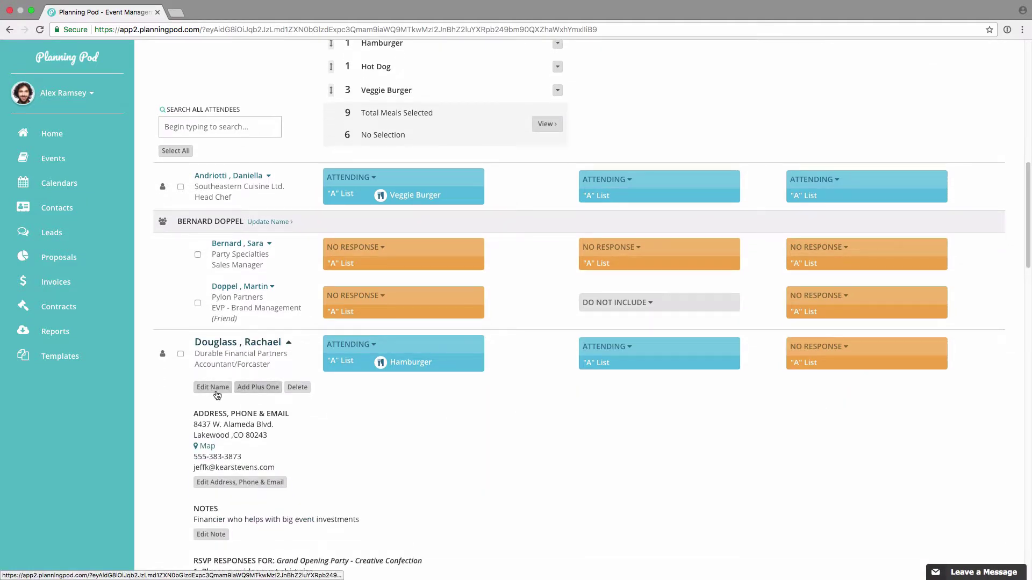
{"action": "left_click", "coordinate": [213, 387]}
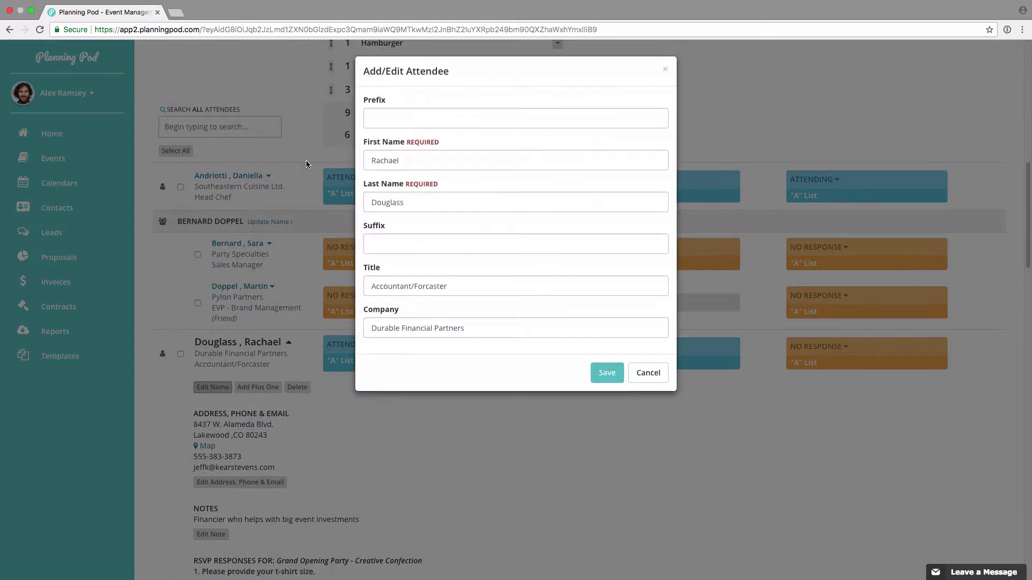
{"action": "left_click", "coordinate": [648, 373]}
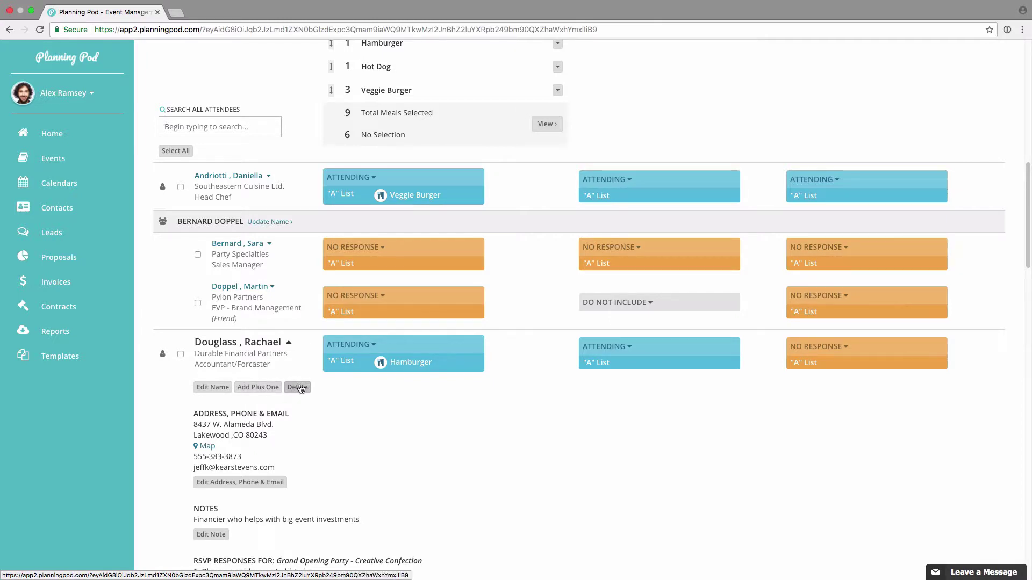
Step: Look over her contact info, note and RSVP answers, then collapse the details
{"action": "scroll", "coordinate": [300, 388], "scroll_direction": "down", "scroll_amount": 3}
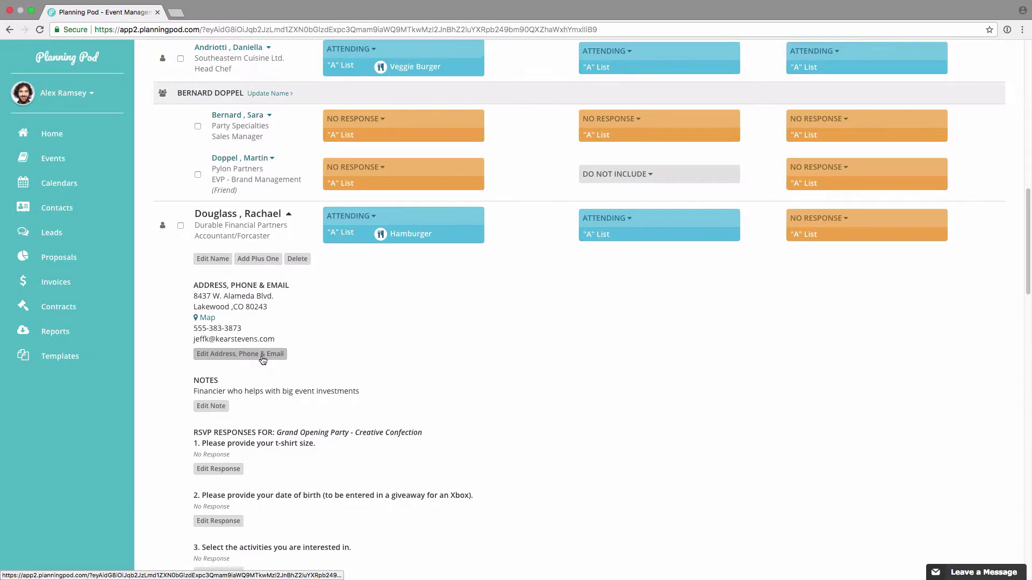
{"action": "scroll", "coordinate": [261, 357], "scroll_direction": "down", "scroll_amount": 2}
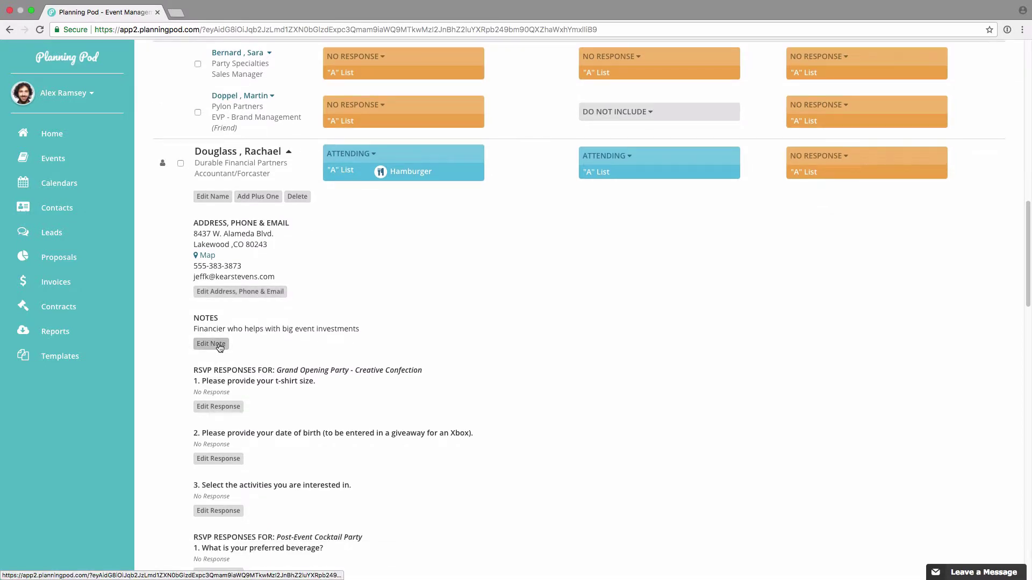
{"action": "scroll", "coordinate": [264, 392], "scroll_direction": "down", "scroll_amount": 3}
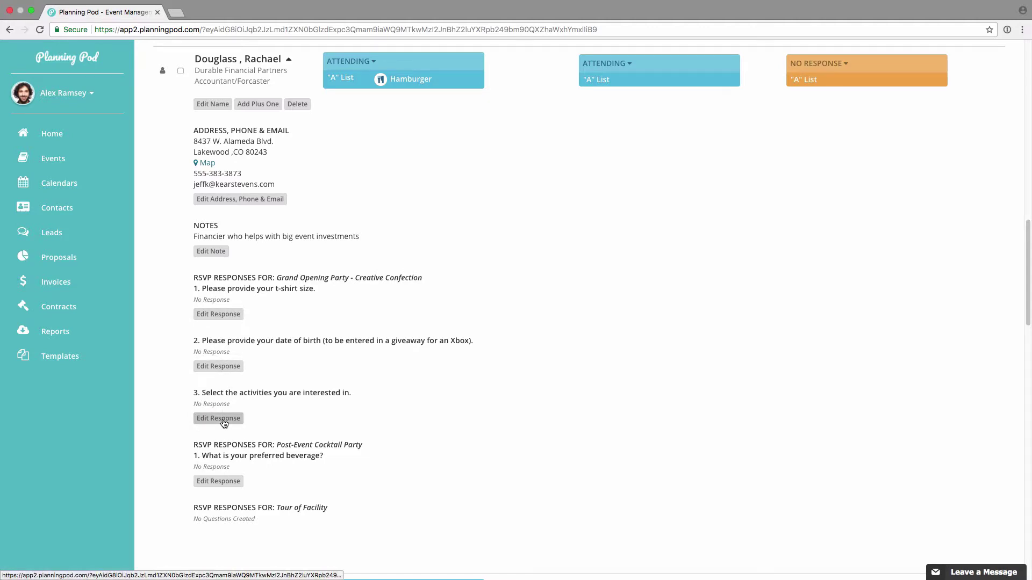
{"action": "scroll", "coordinate": [225, 419], "scroll_direction": "up", "scroll_amount": 5}
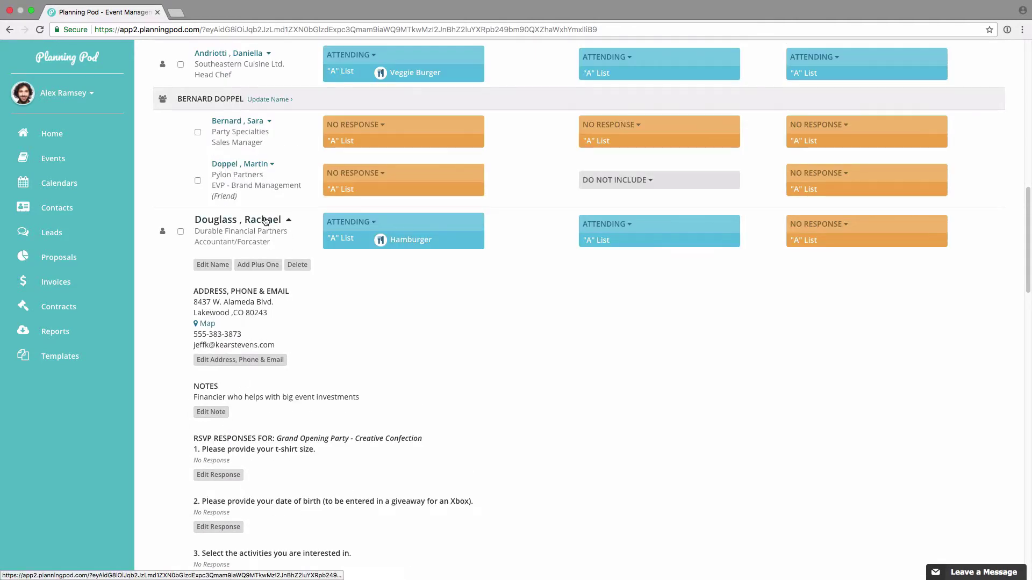
{"action": "left_click", "coordinate": [265, 221]}
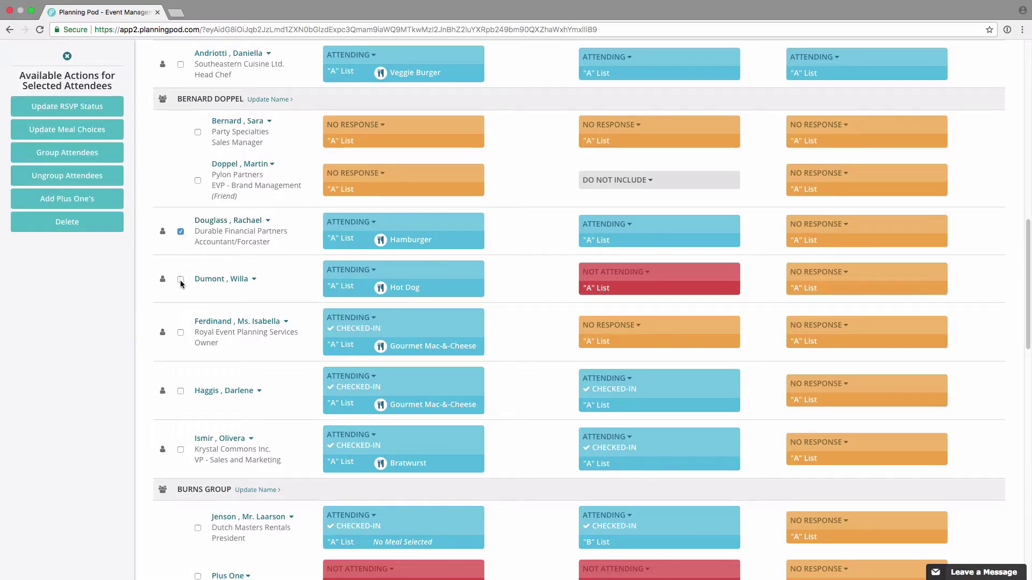
Step: Tick the second attendee, then open and close bulk Update RSVP Status without changes
{"action": "left_click", "coordinate": [180, 279]}
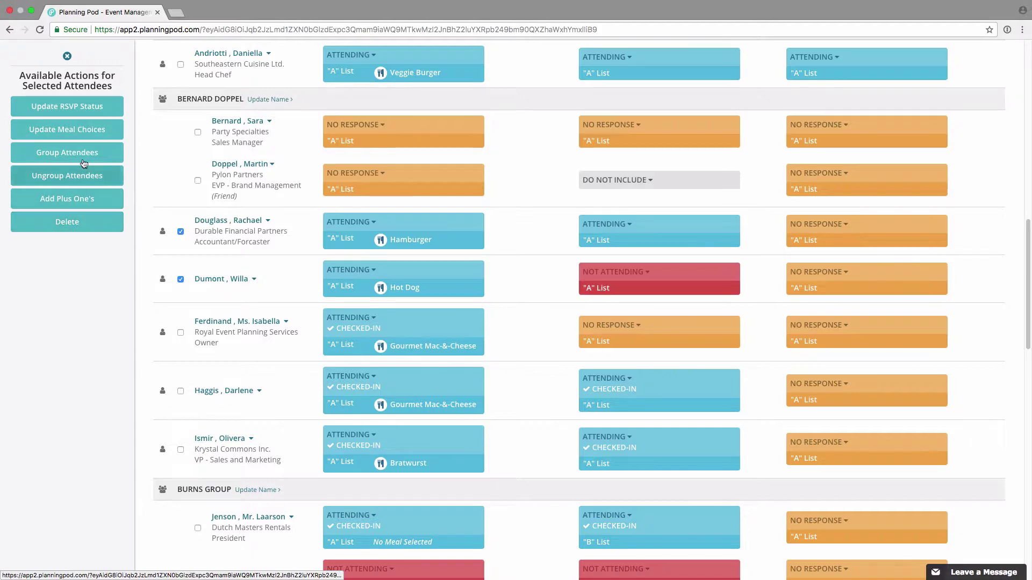
{"action": "left_click", "coordinate": [84, 105]}
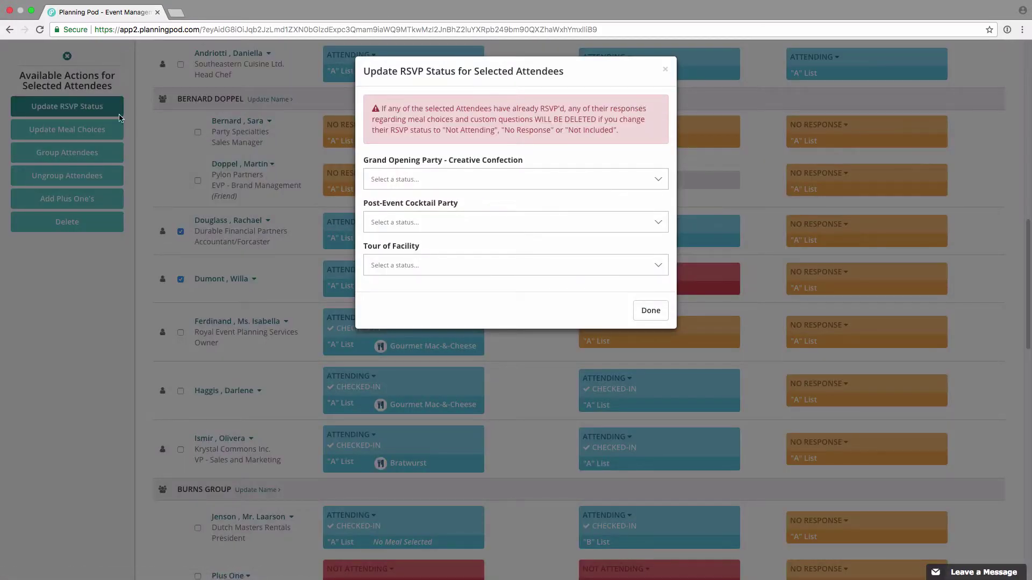
{"action": "left_click", "coordinate": [440, 181]}
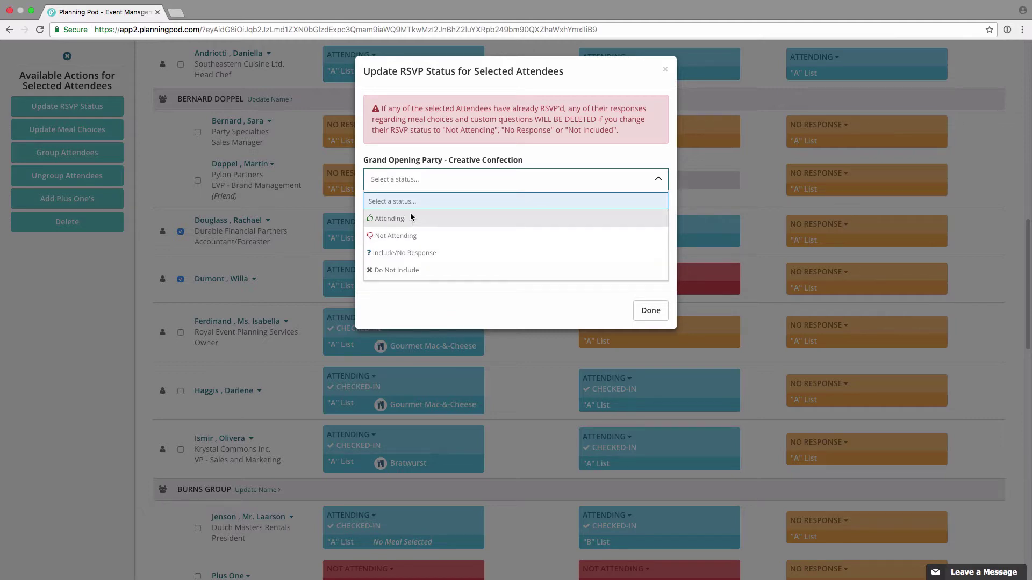
{"action": "left_click", "coordinate": [416, 157]}
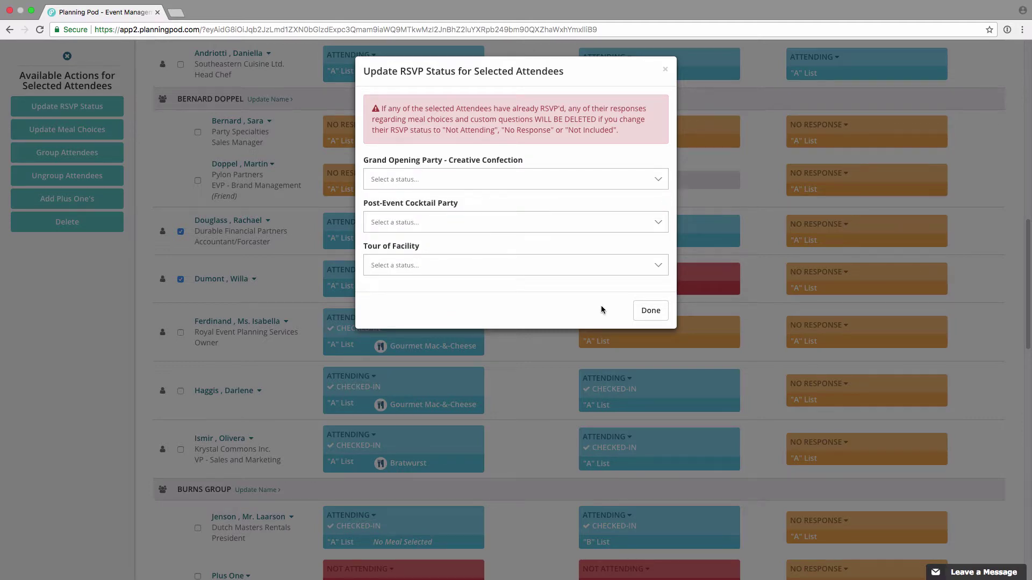
{"action": "left_click", "coordinate": [666, 72]}
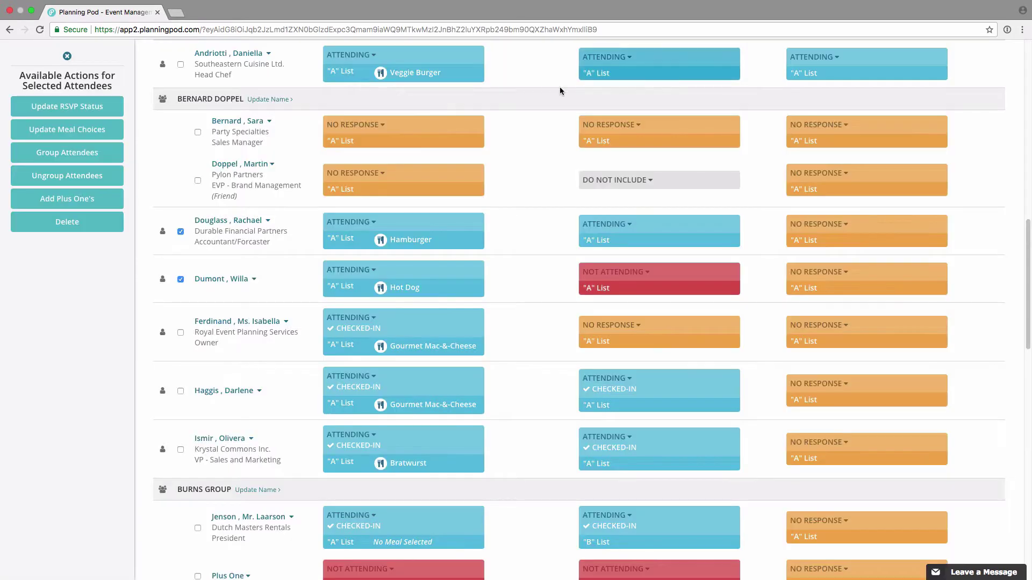
Step: Pick Hamburger in bulk Update Meal Choices and close it, leaving the meals as Hamburger and Hot Dog
{"action": "left_click", "coordinate": [105, 134]}
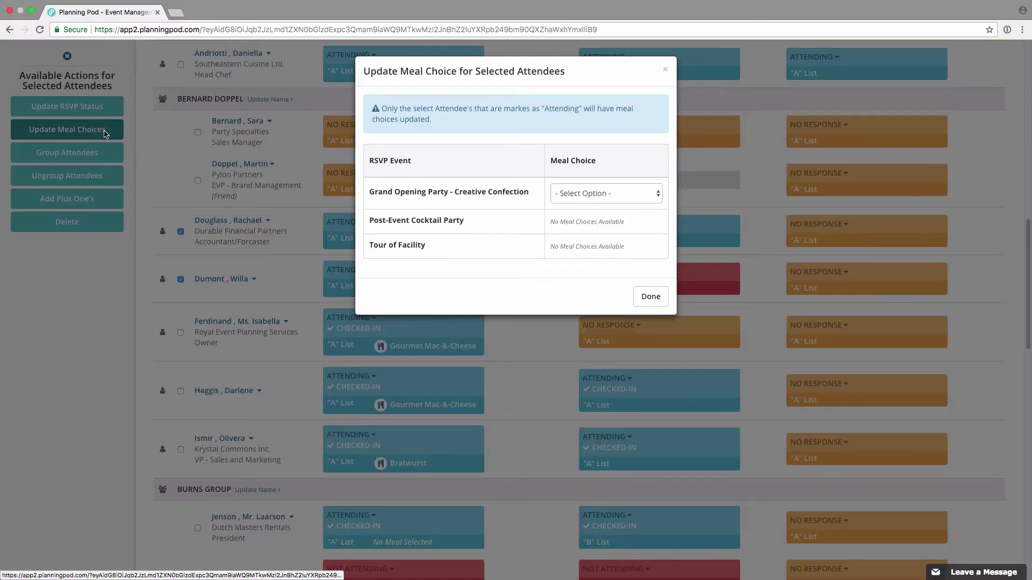
{"action": "left_click", "coordinate": [616, 194]}
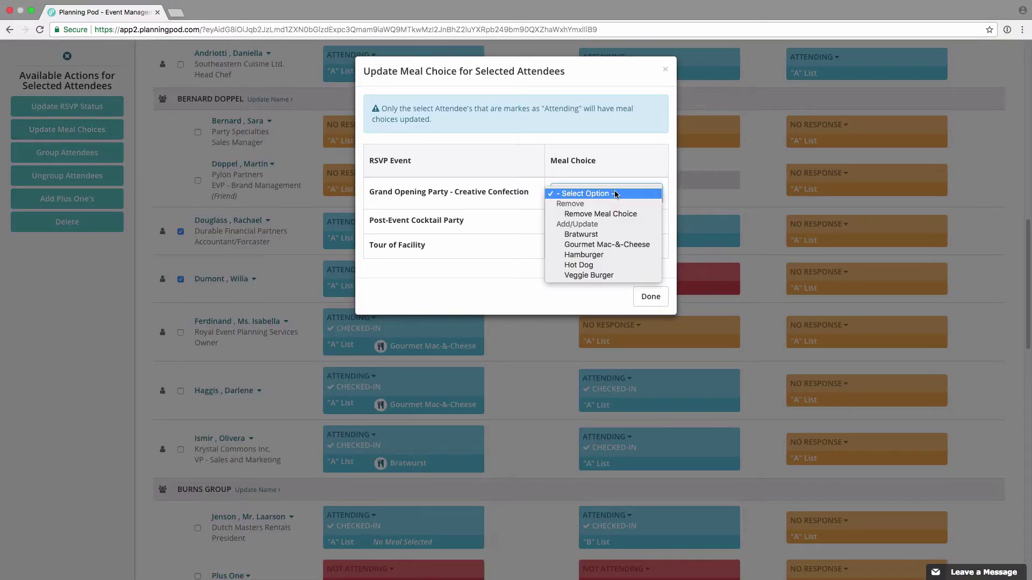
{"action": "left_click", "coordinate": [600, 257]}
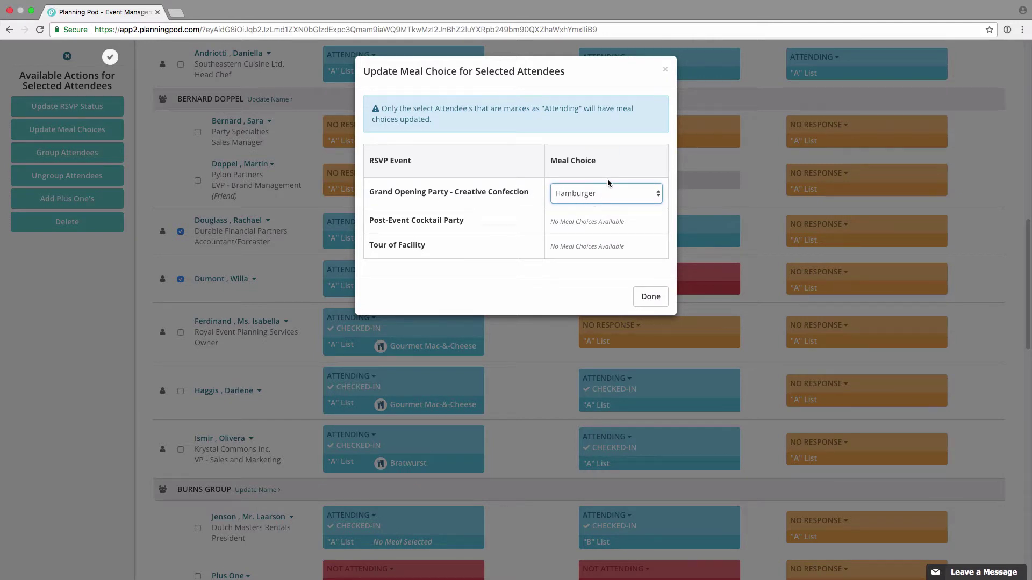
{"action": "left_click", "coordinate": [666, 73]}
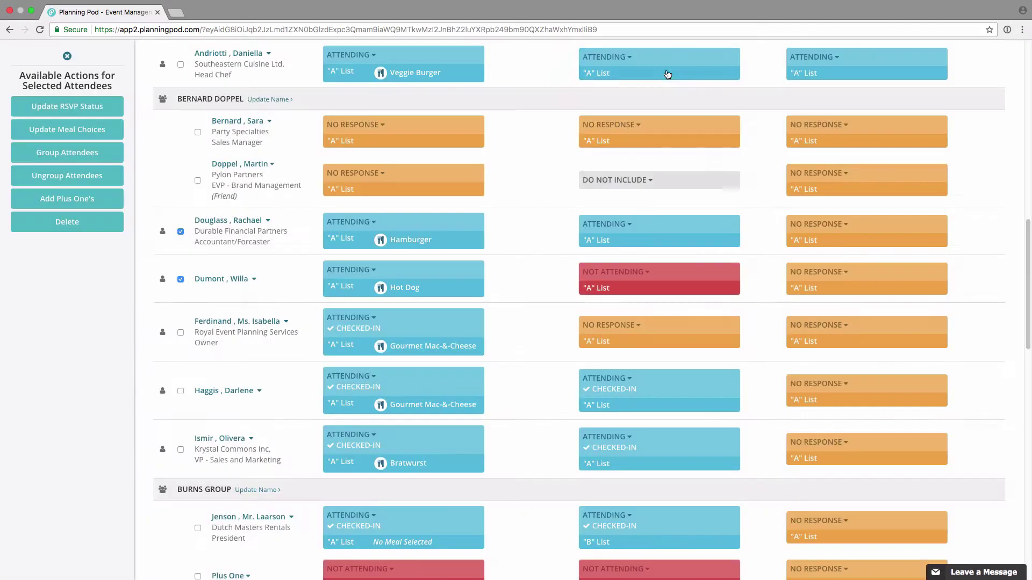
{"action": "left_click", "coordinate": [104, 154]}
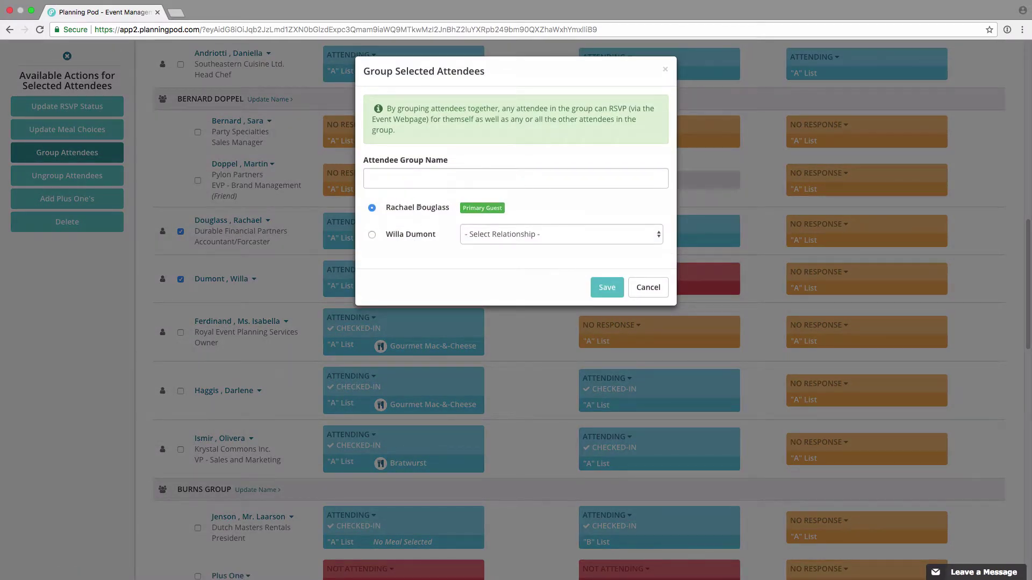
{"action": "left_click", "coordinate": [467, 176]}
{"action": "left_click", "coordinate": [522, 234]}
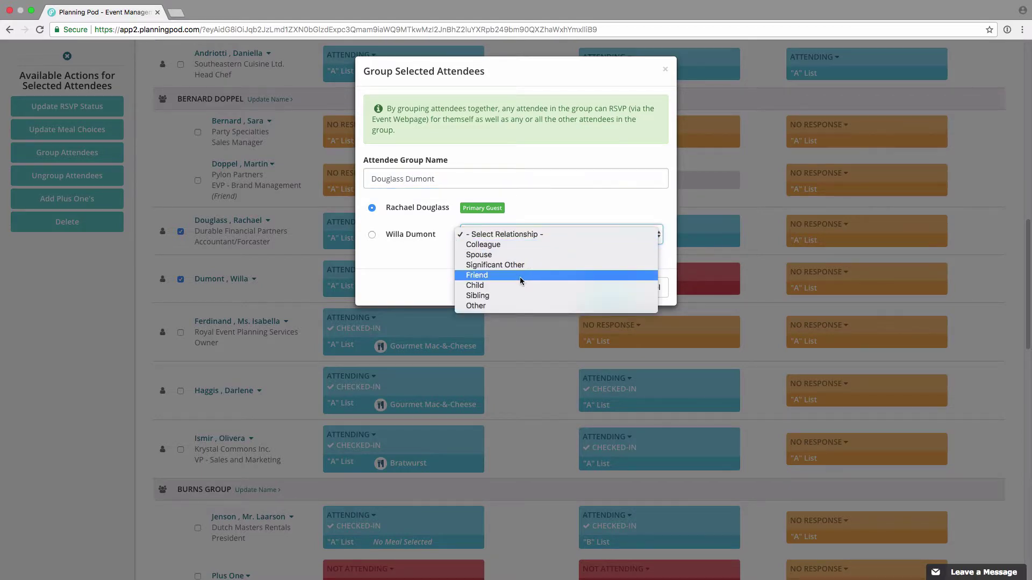
{"action": "left_click", "coordinate": [537, 205]}
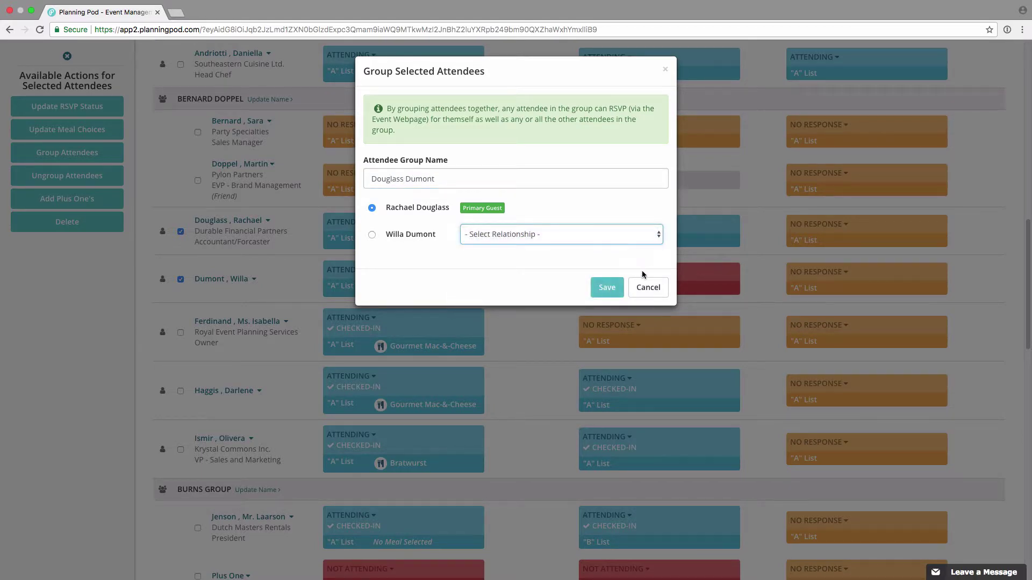
{"action": "left_click", "coordinate": [648, 287]}
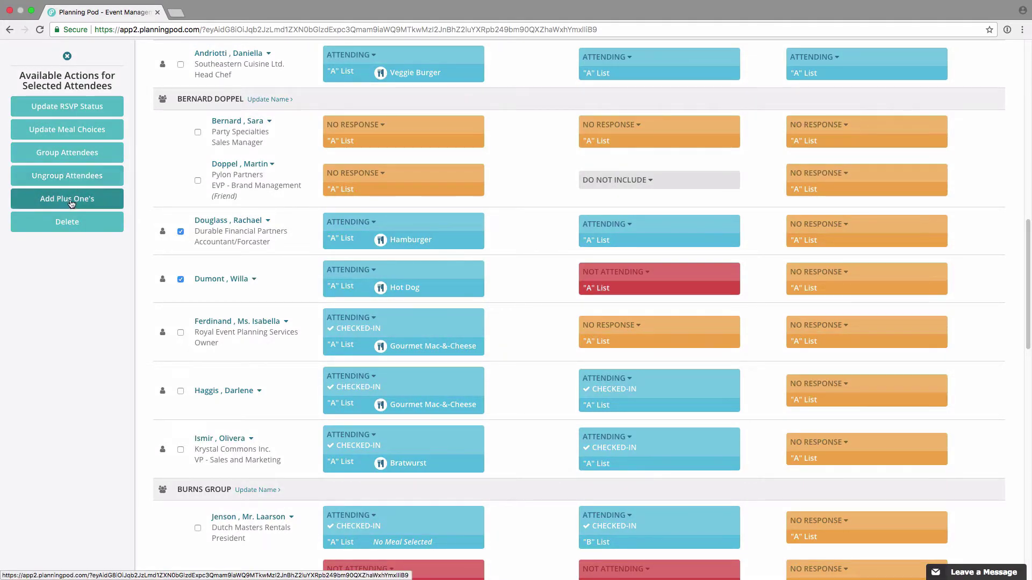
{"action": "left_click", "coordinate": [84, 198]}
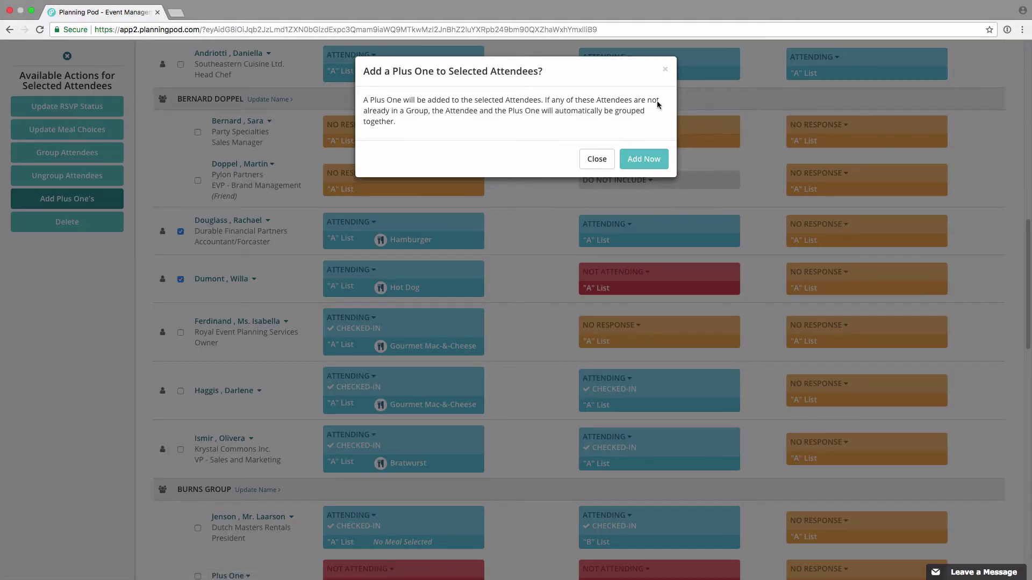
{"action": "left_click", "coordinate": [597, 159]}
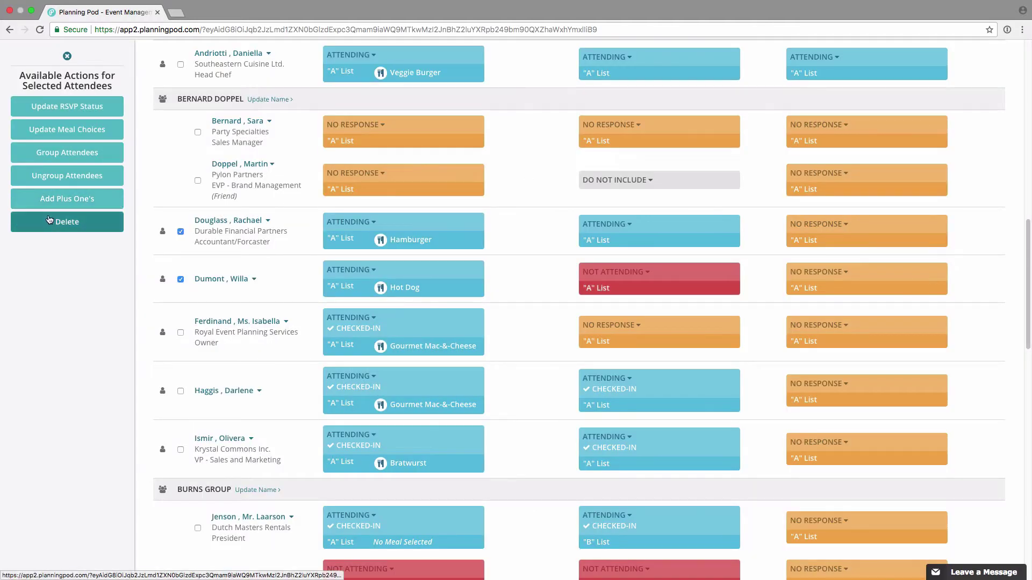